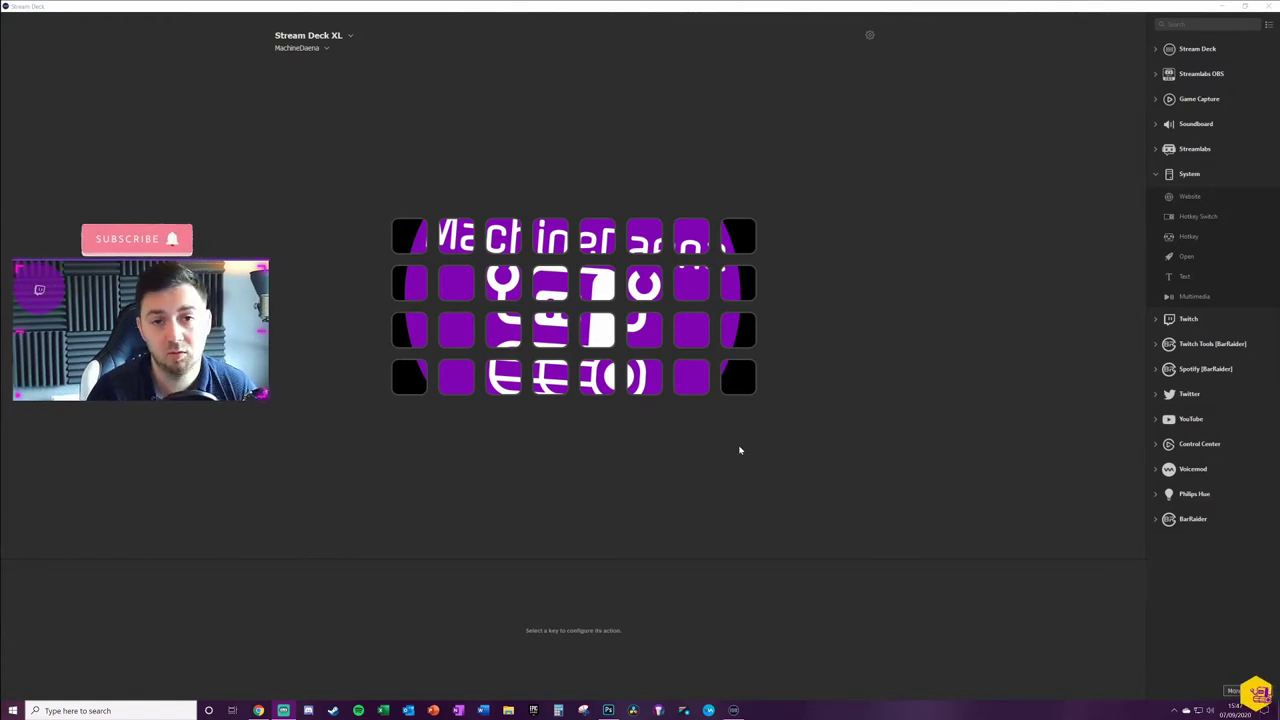
Inspect the top-right hotkey and the folder key, then open the folder at row 2, column 6
click(741, 237)
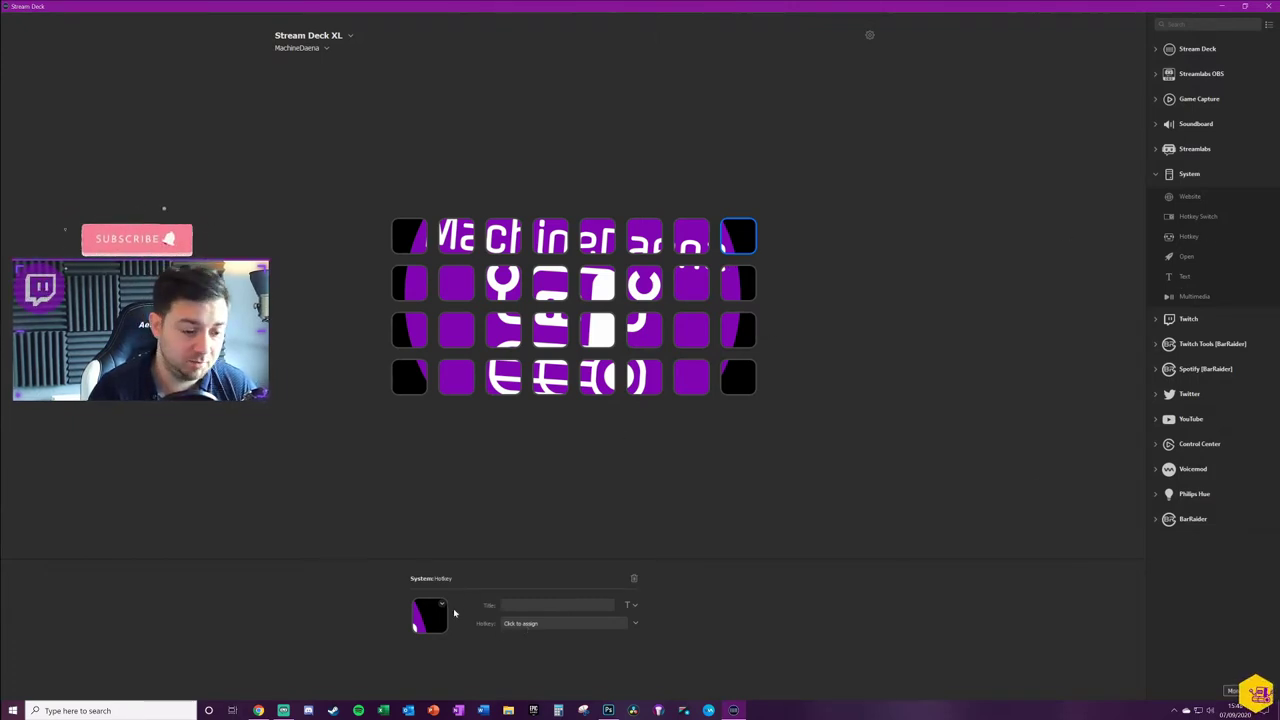
click(829, 414)
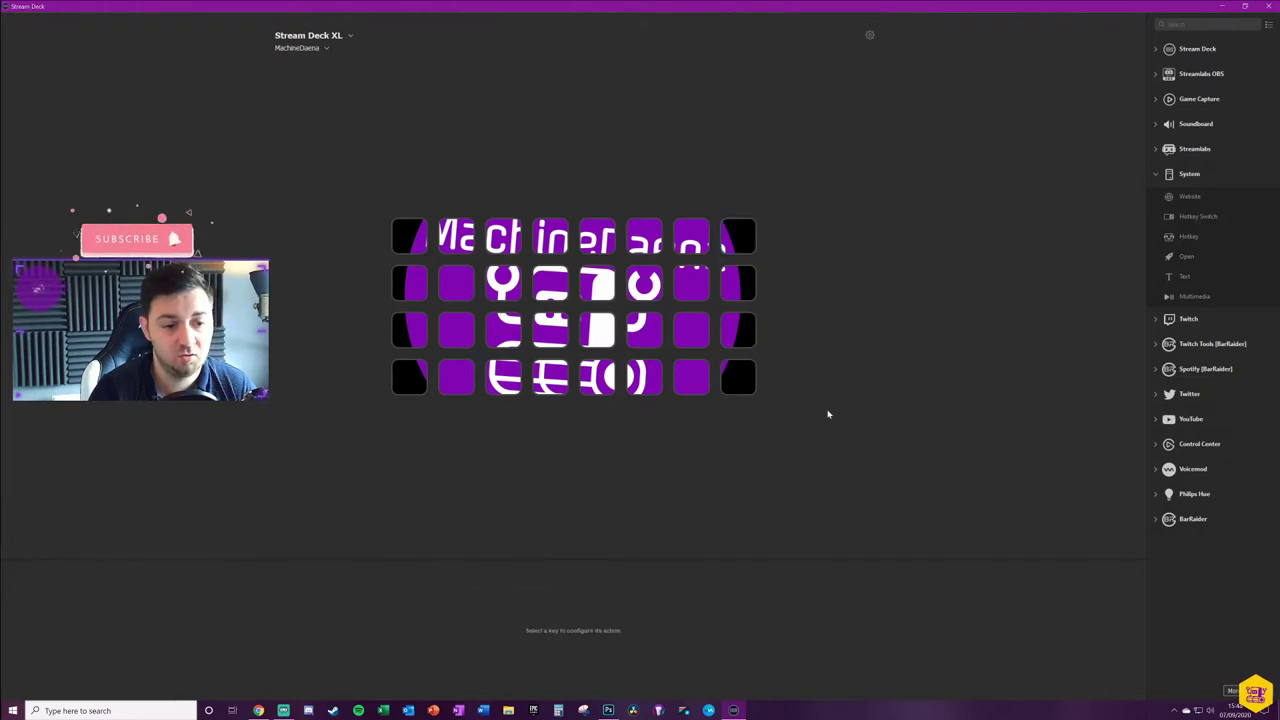
click(646, 287)
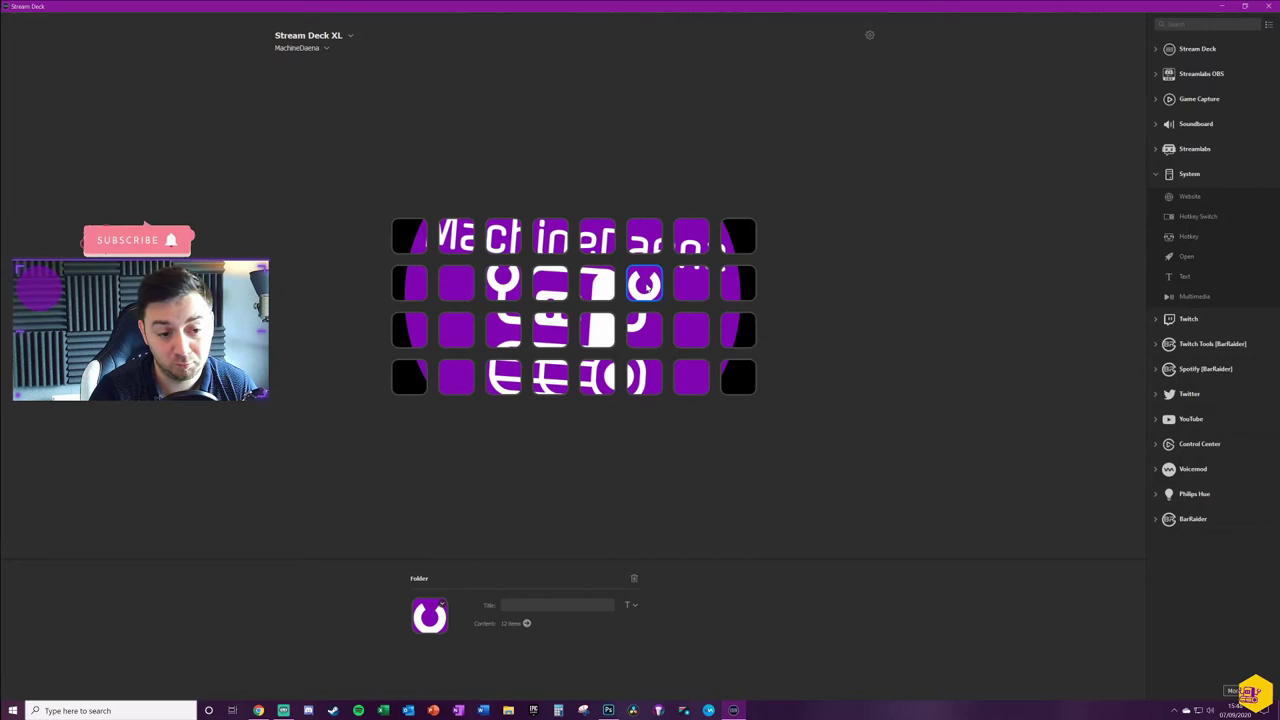
double_click(646, 287)
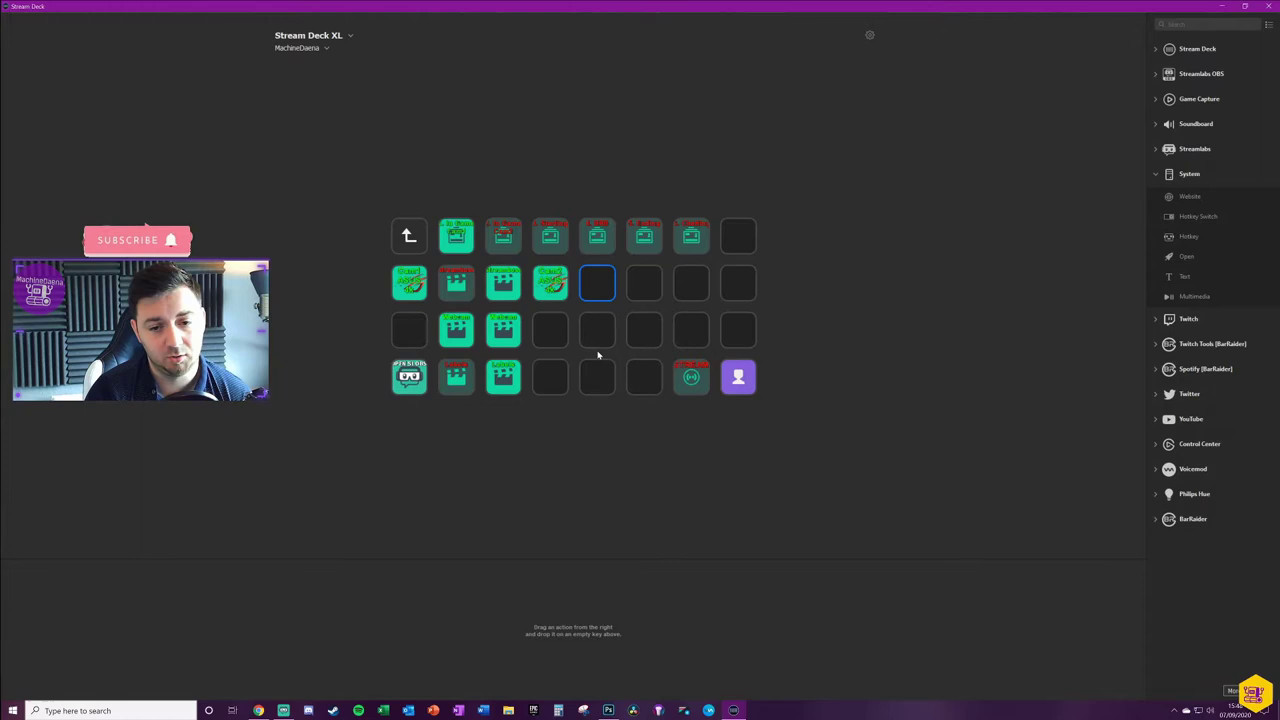
Place a System Hotkey action on an empty key and create a test folder beside it
drag(1195, 237, 601, 288)
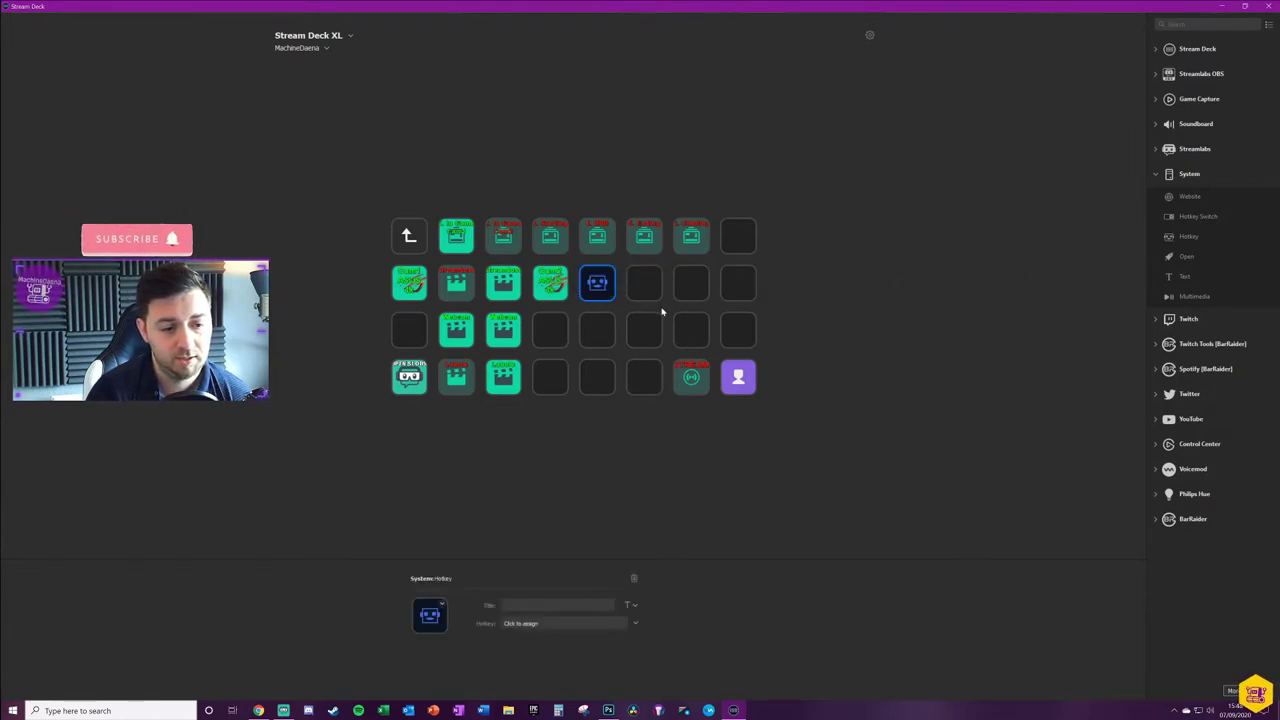
right_click(648, 287)
click(646, 287)
right_click(646, 287)
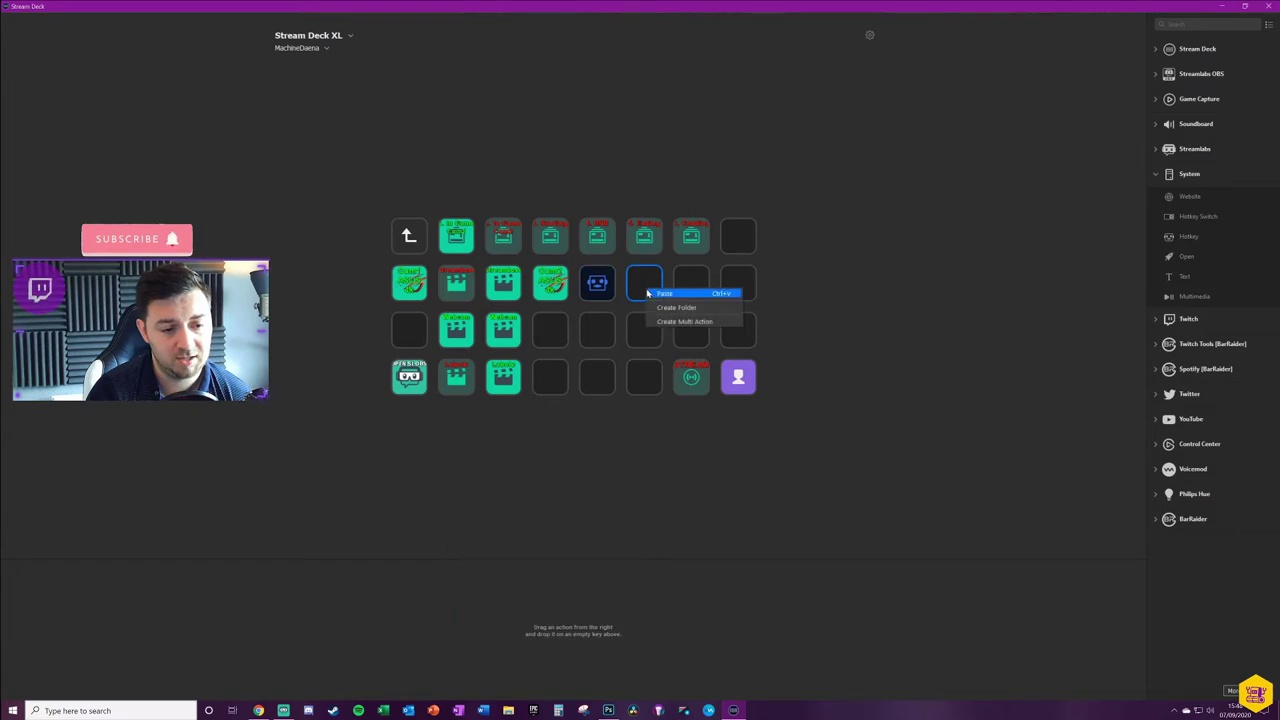
click(673, 308)
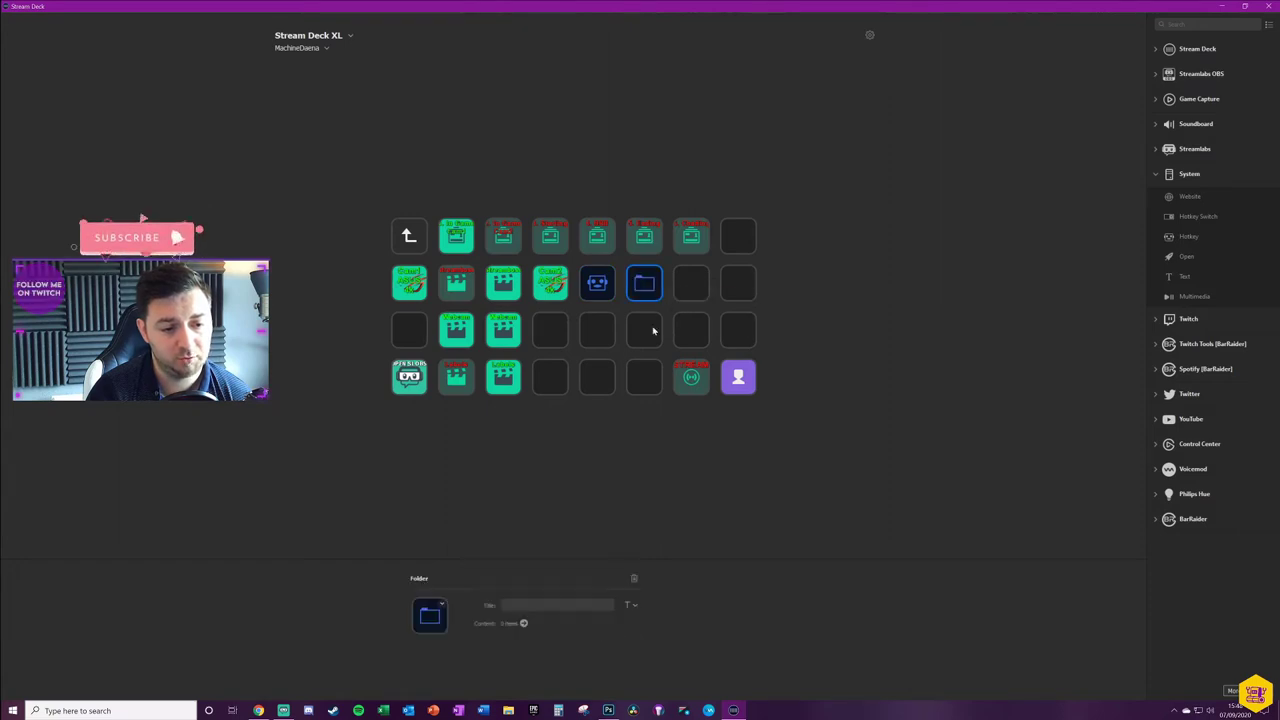
Delete the test folder key and bring up the hotkey key's icon options
click(604, 287)
click(644, 377)
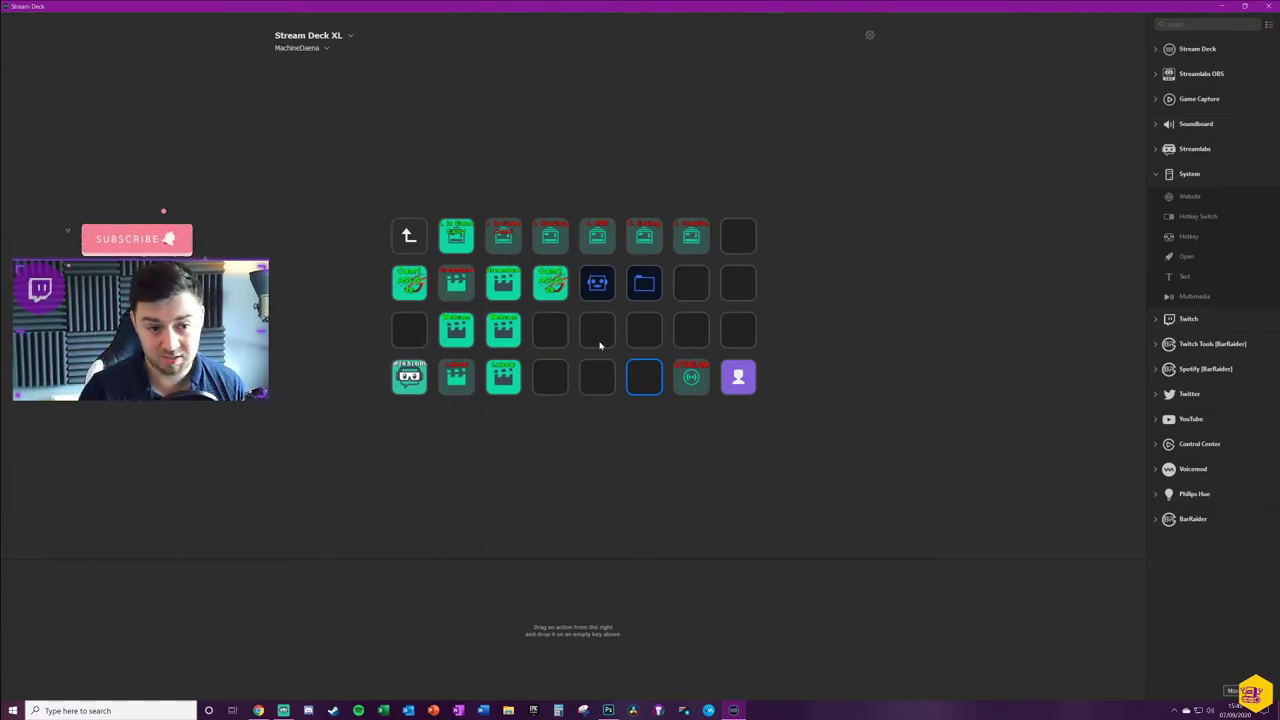
click(597, 283)
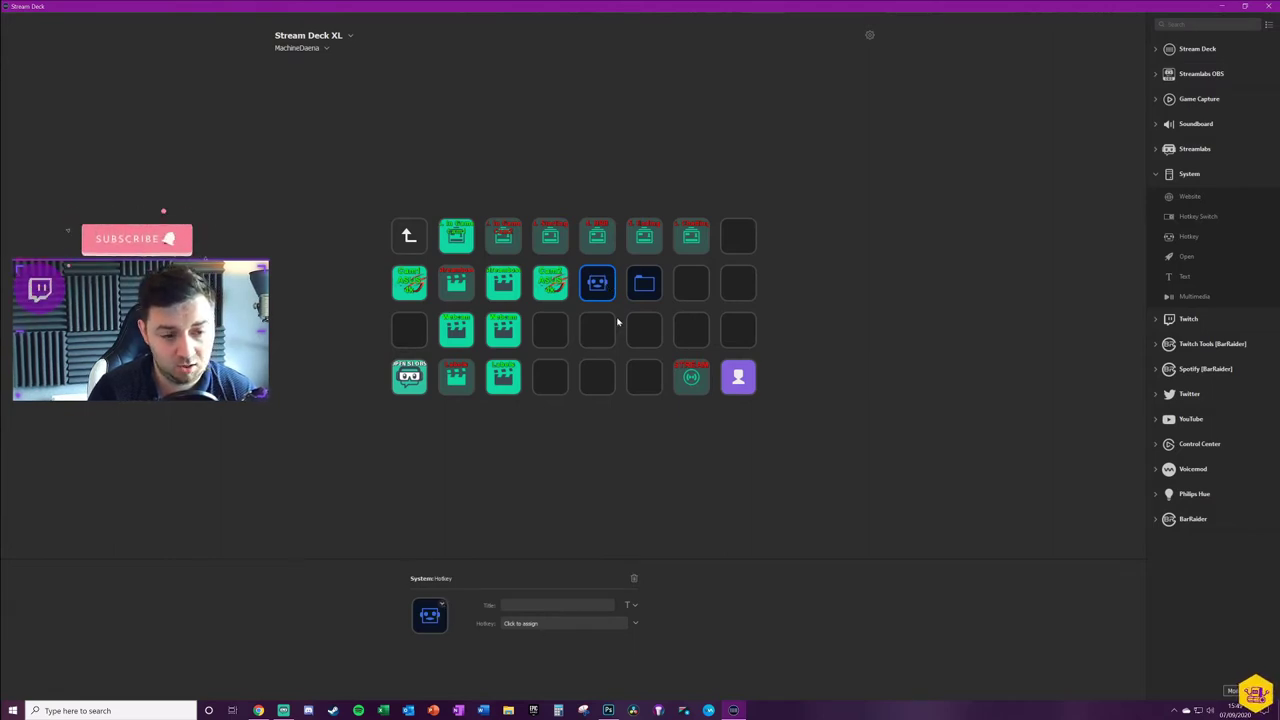
click(644, 283)
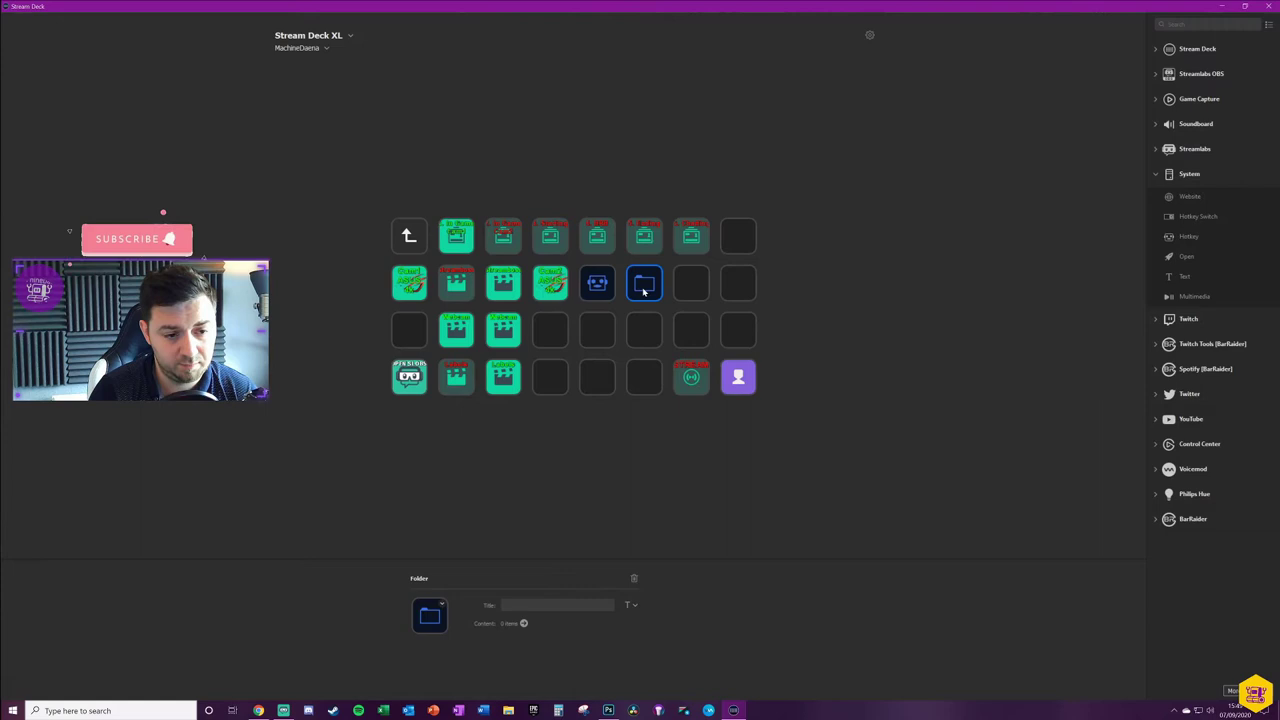
key(Delete)
click(432, 613)
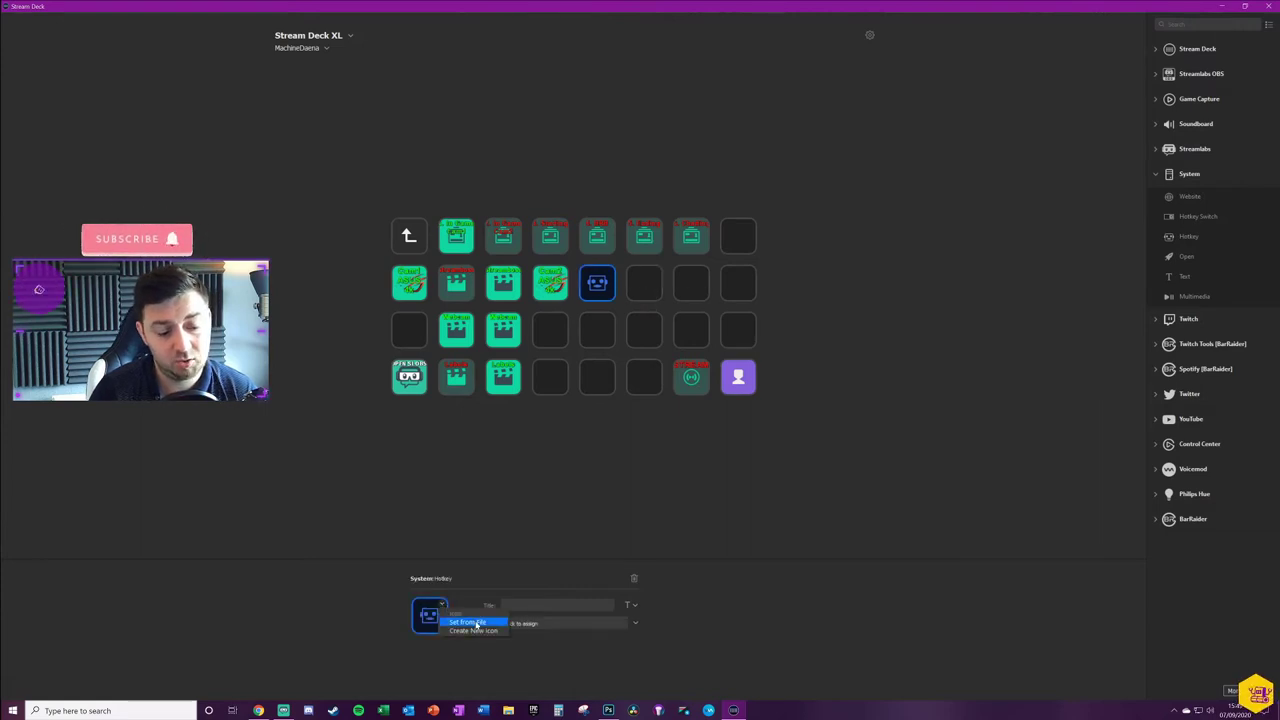
Choose Set from File, pick Retro Mario GIF, and open it in Photos for a preview
click(470, 622)
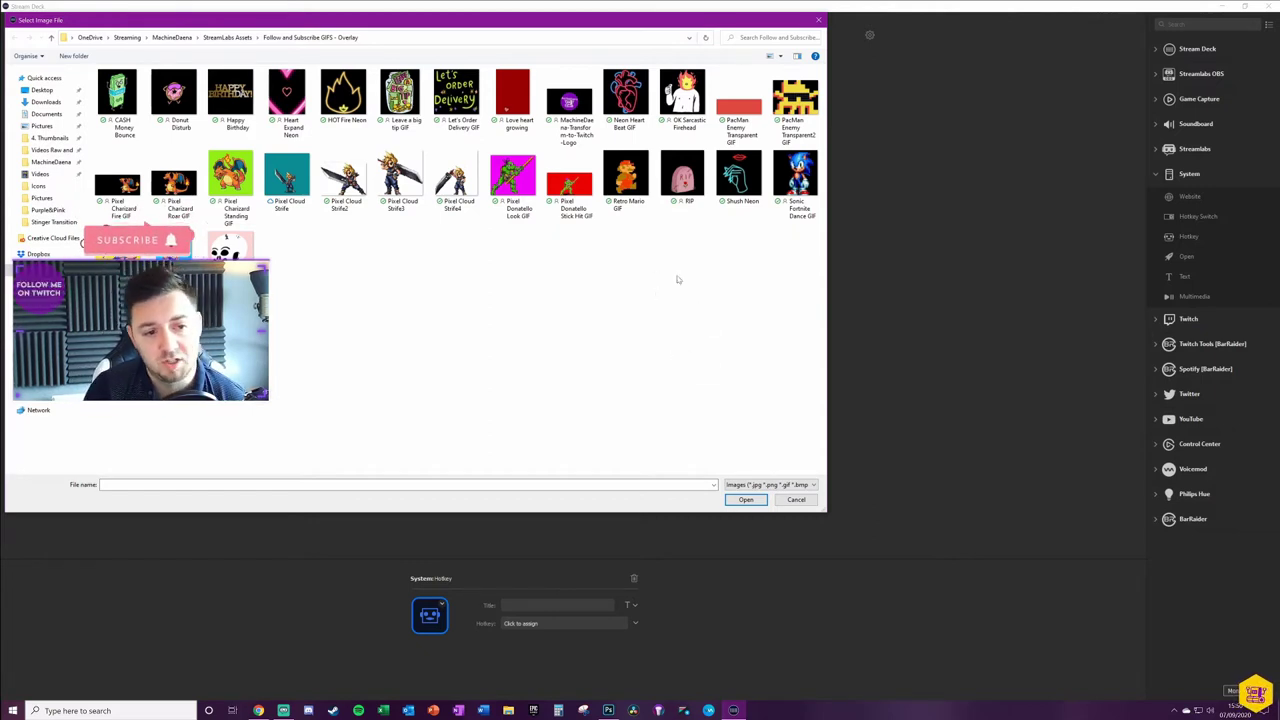
click(636, 184)
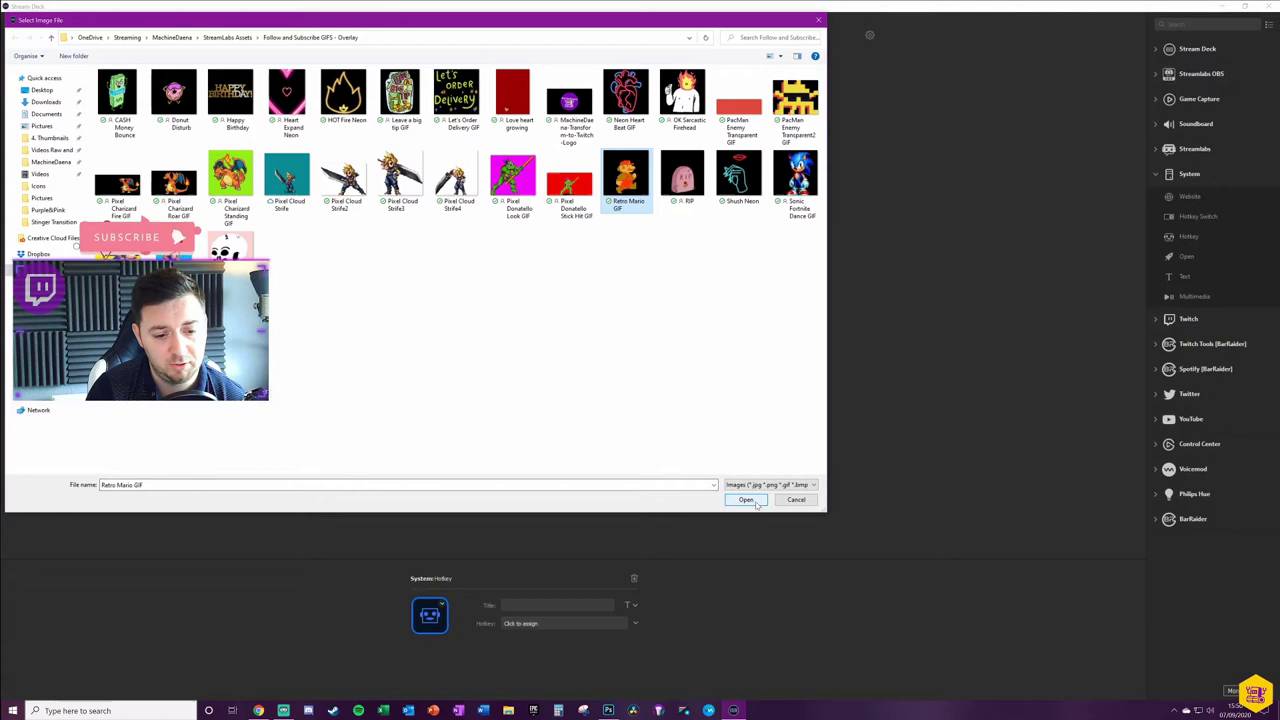
right_click(627, 182)
click(644, 187)
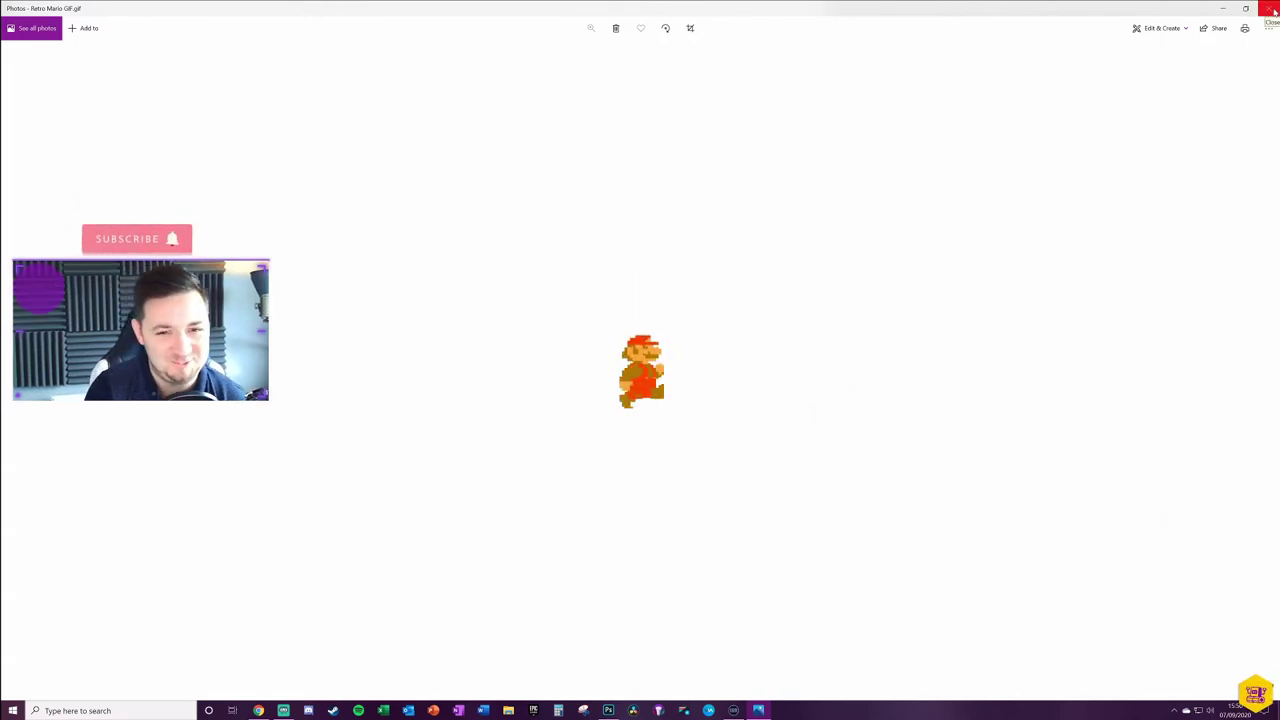
Close the Photos preview of the animated Retro Mario GIF
click(1270, 9)
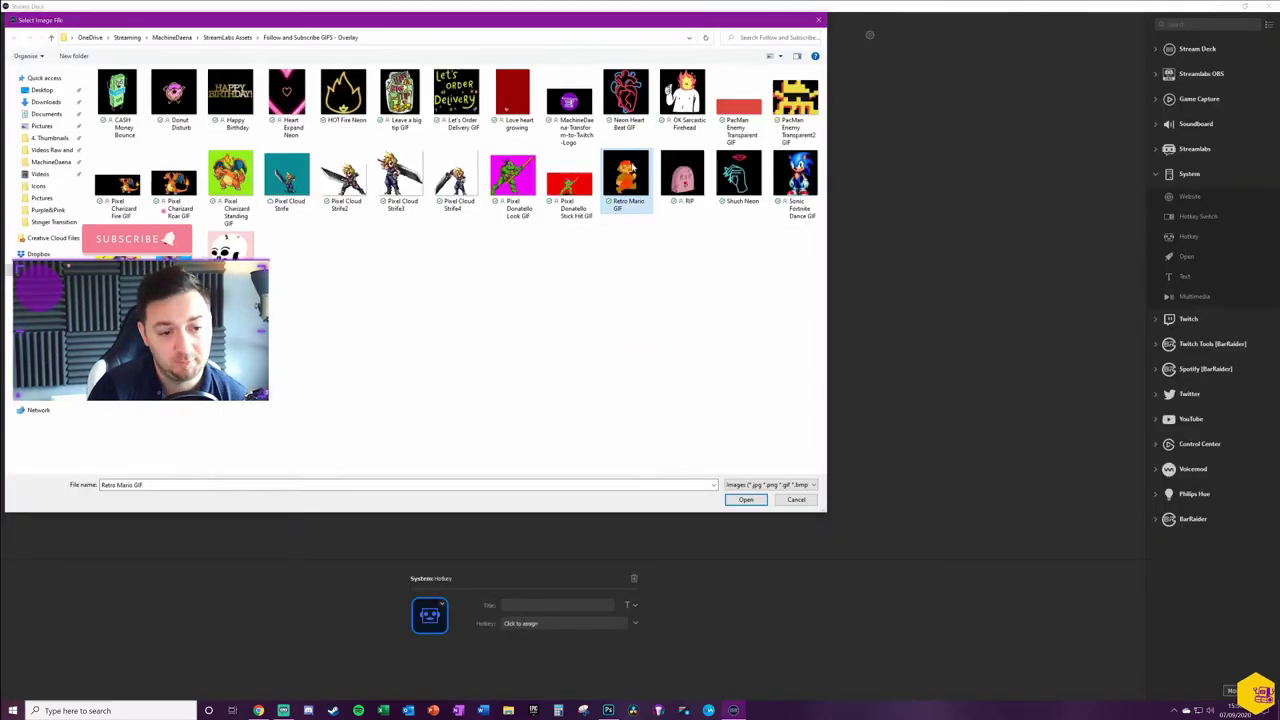
Apply Retro Mario GIF as the hotkey key's icon, clearing a test two-line title
click(747, 500)
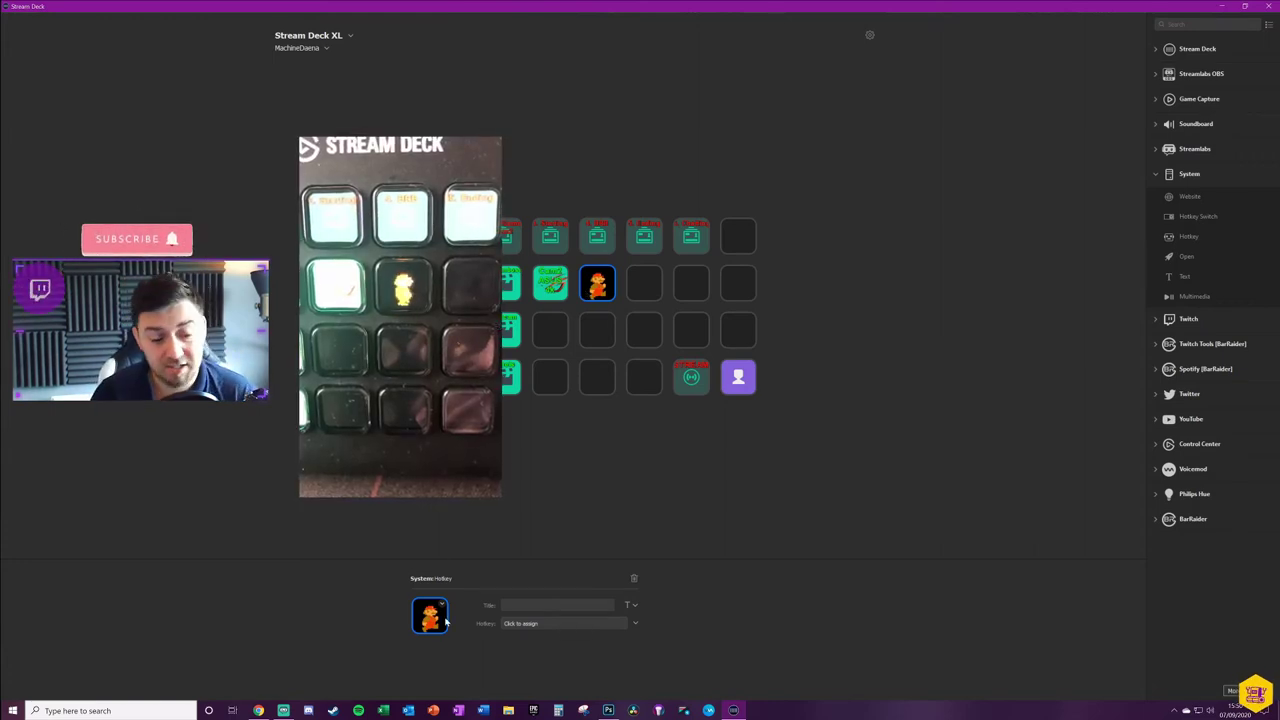
click(503, 605)
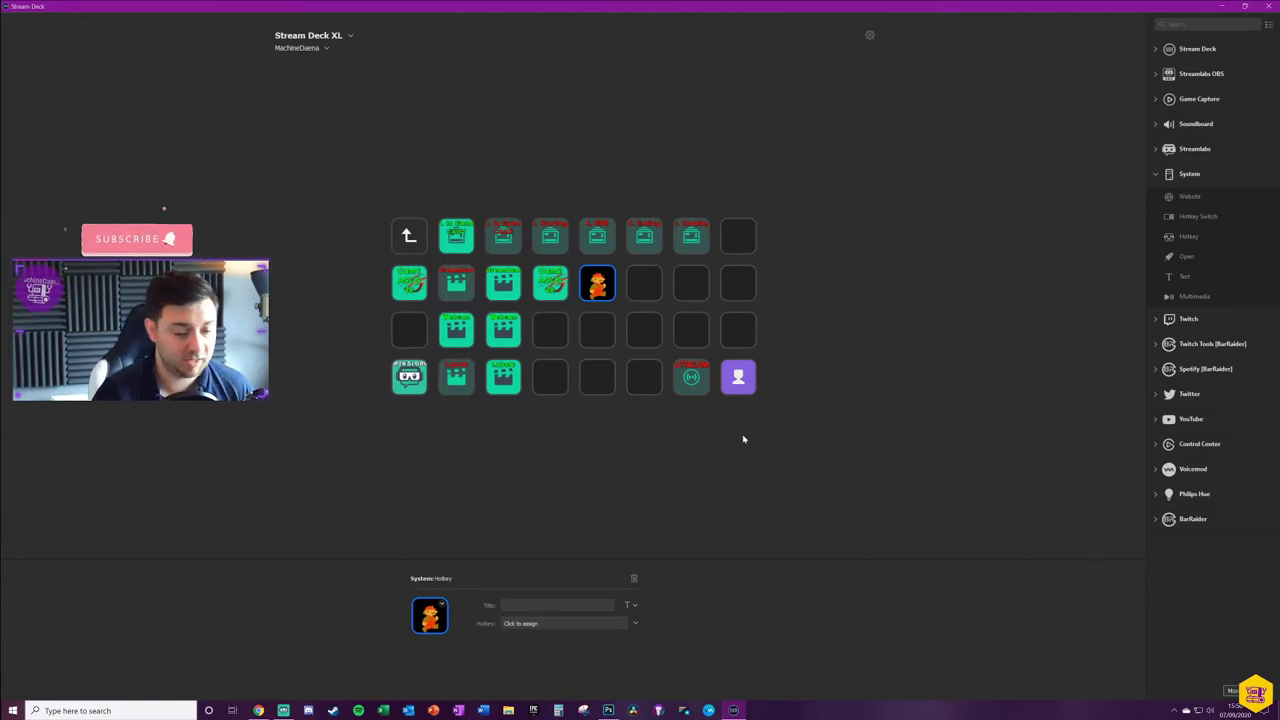
key(BackSpace)
key(BackSpace)
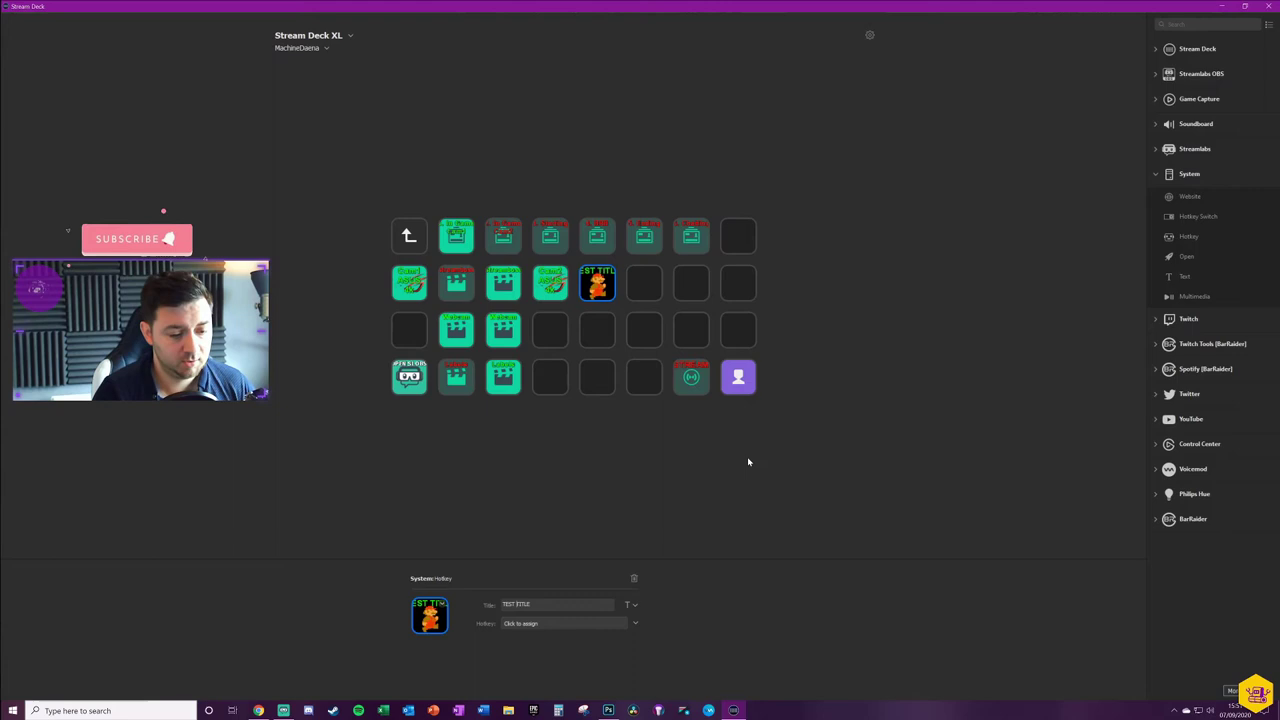
key(Return)
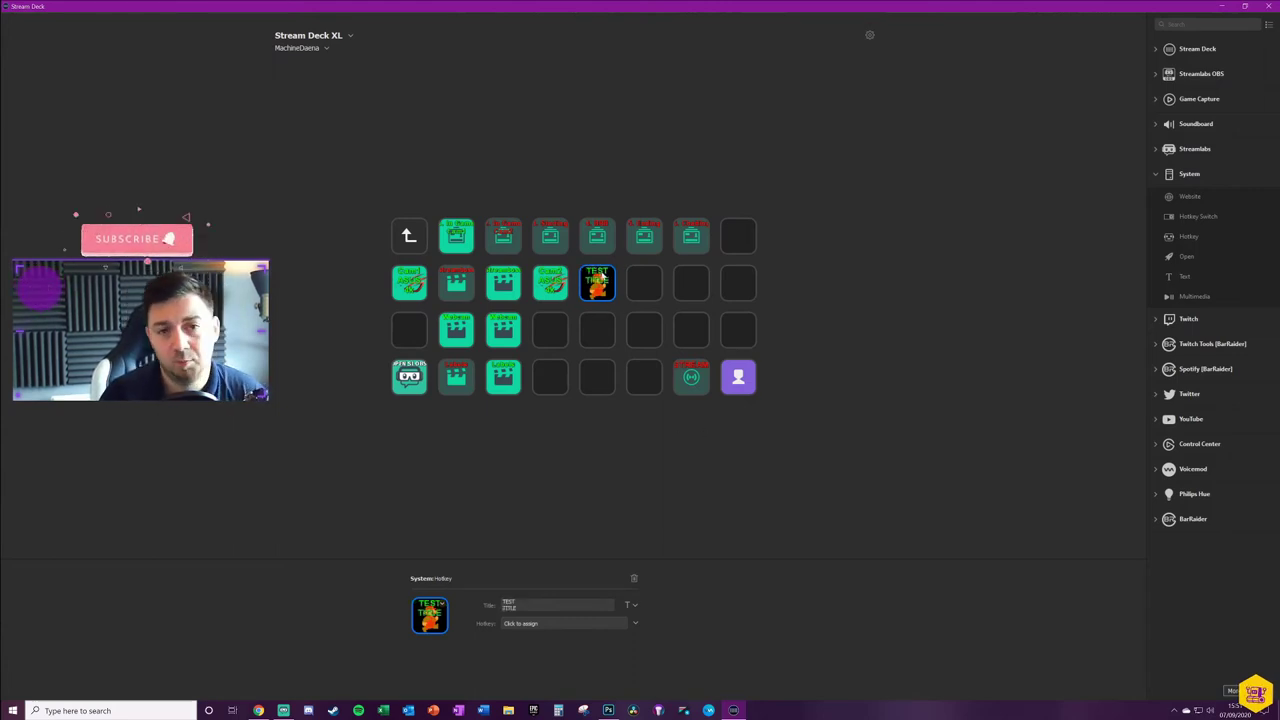
key(ctrl+a)
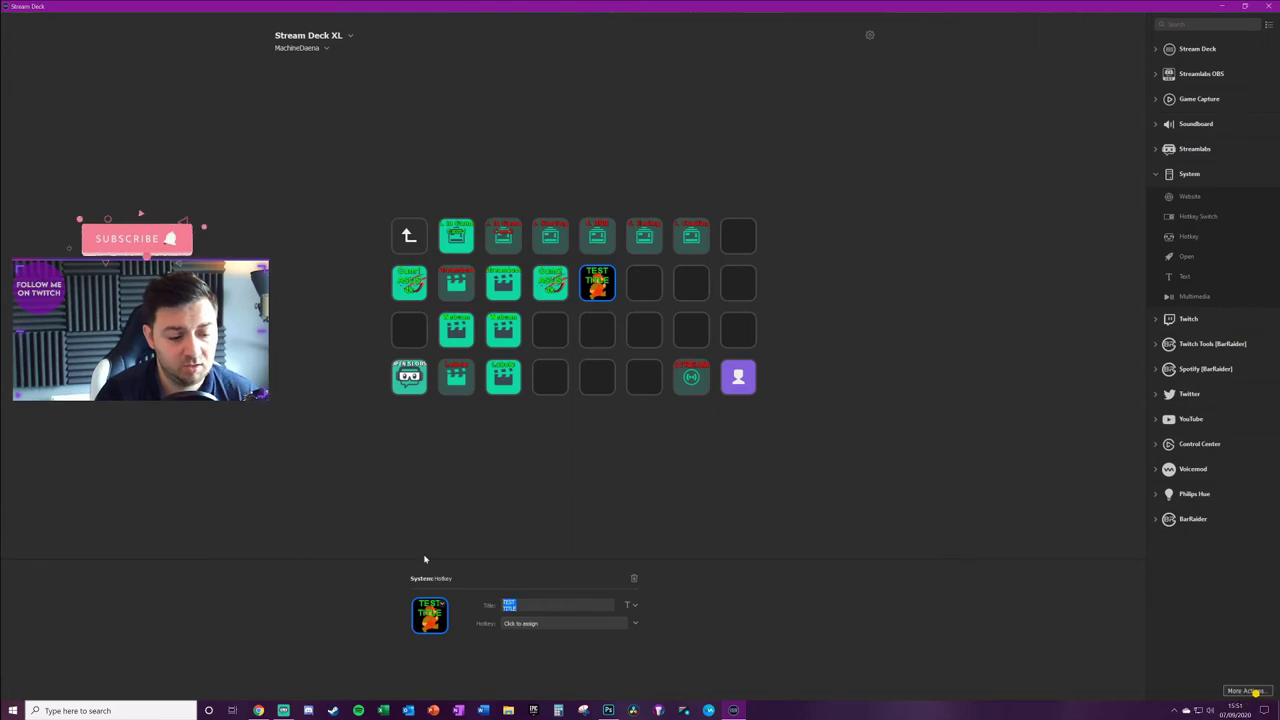
key(BackSpace)
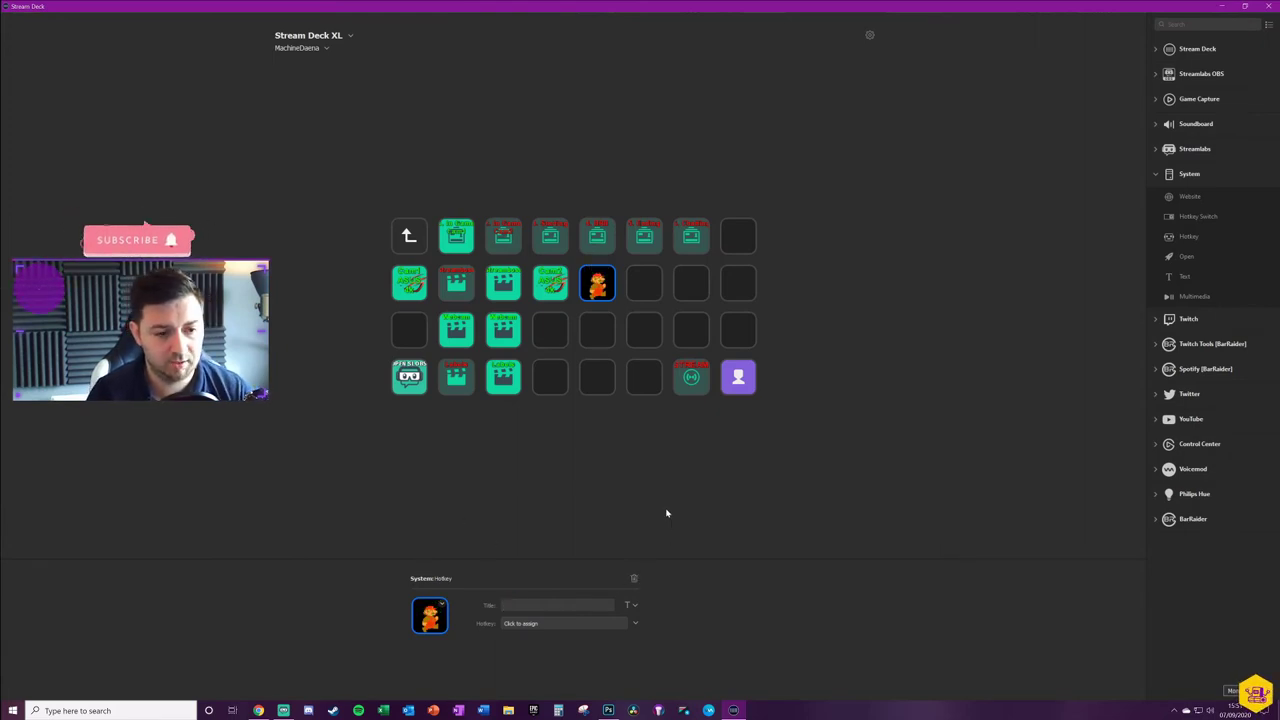
click(666, 513)
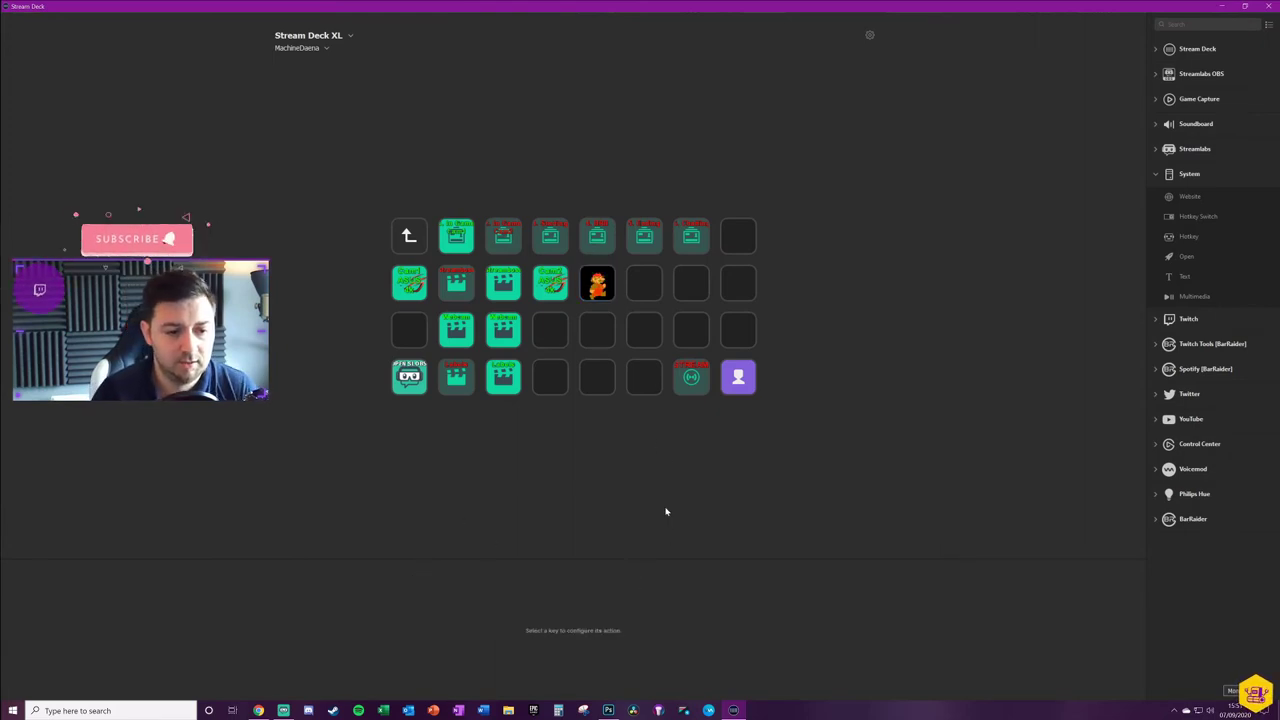
Search Google for gfycat after discarding an imgur query
click(602, 286)
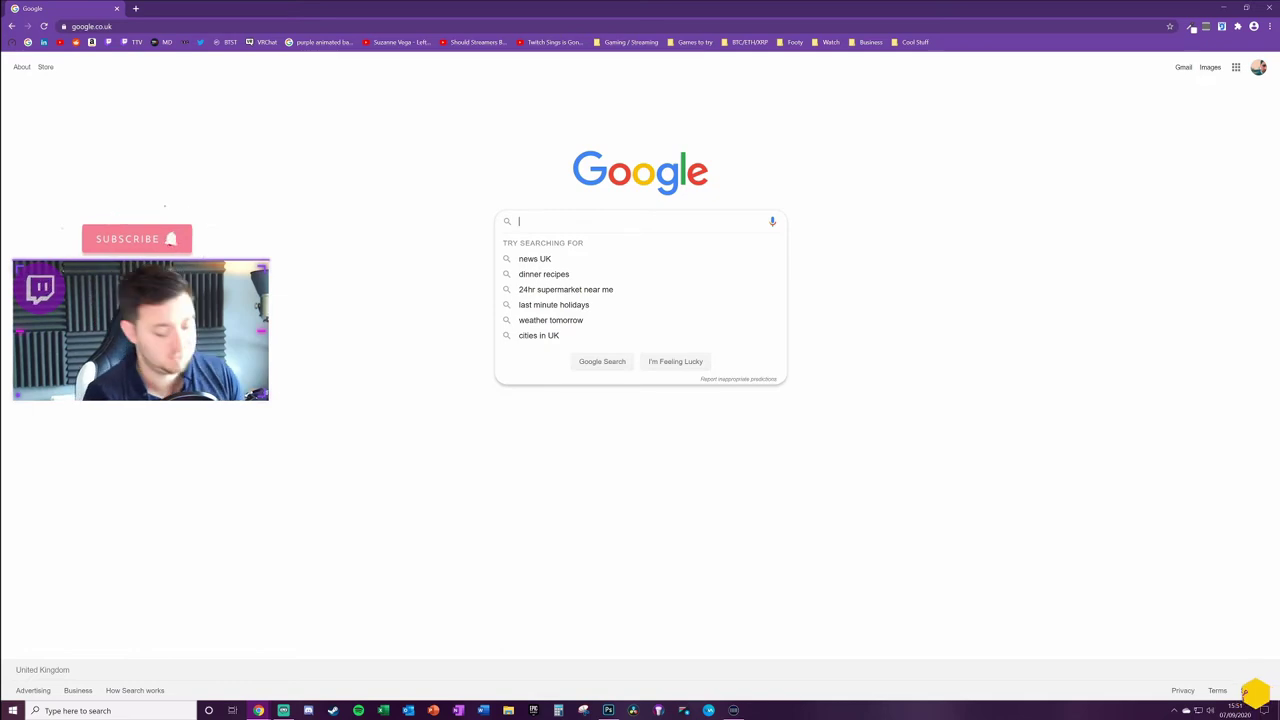
text(imgur)
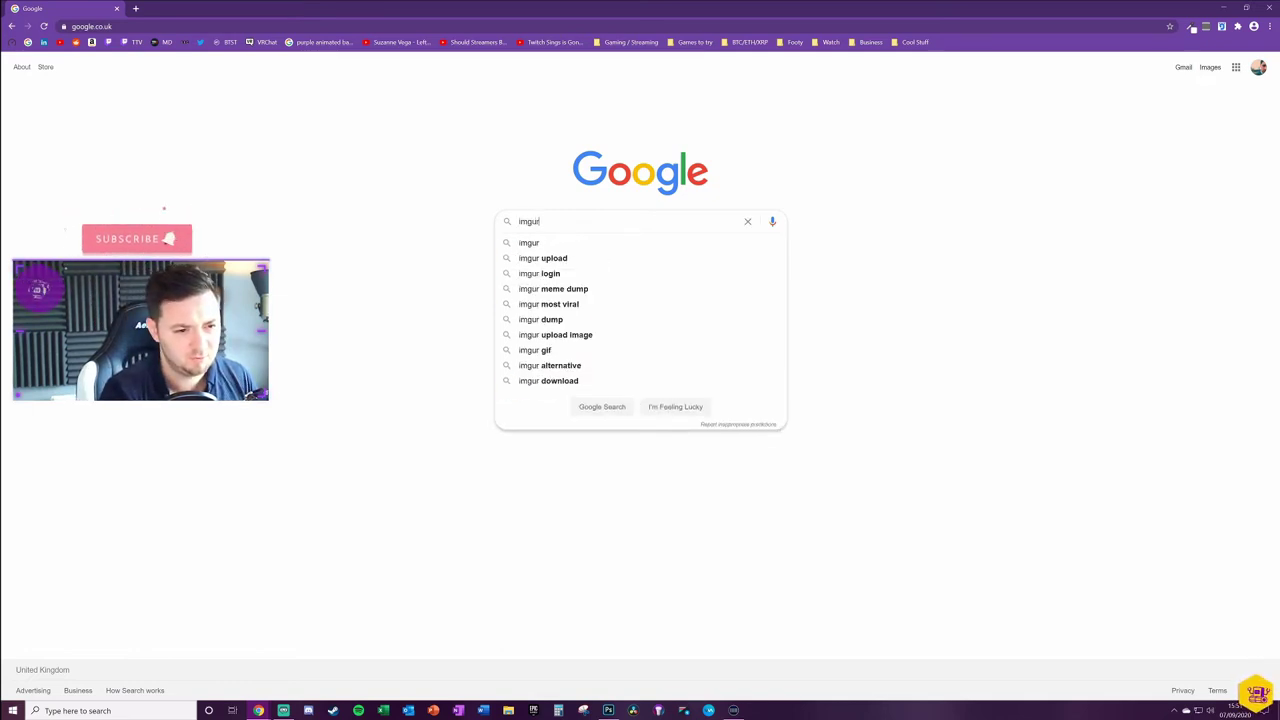
key(BackSpace)
key(BackSpace)
key(BackSpace)
key(BackSpace)
key(BackSpace)
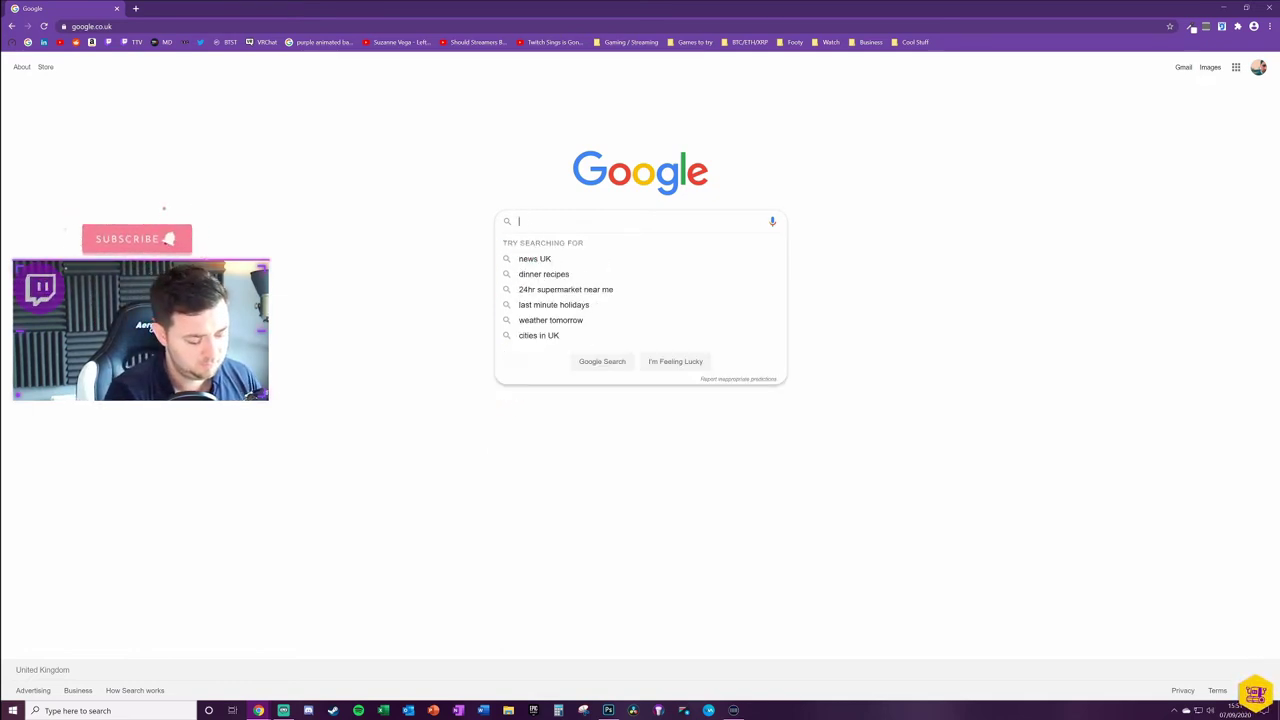
text(gyfcat)
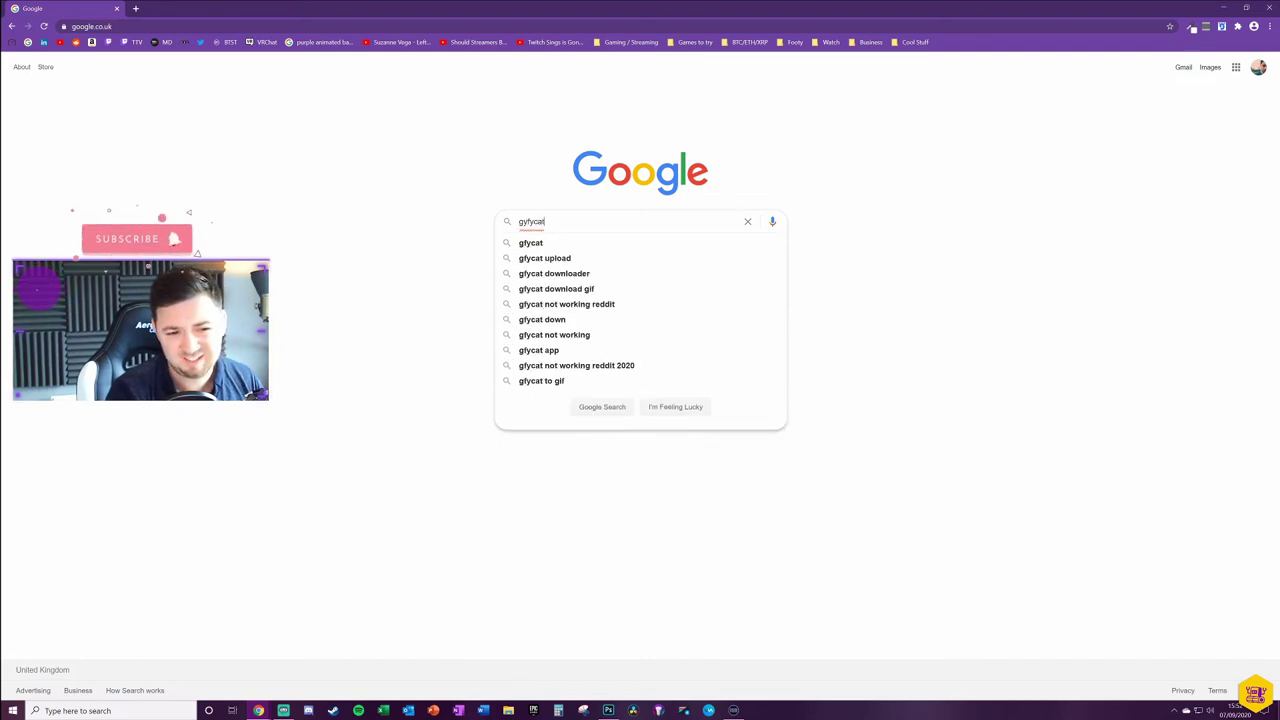
key(Down)
key(Return)
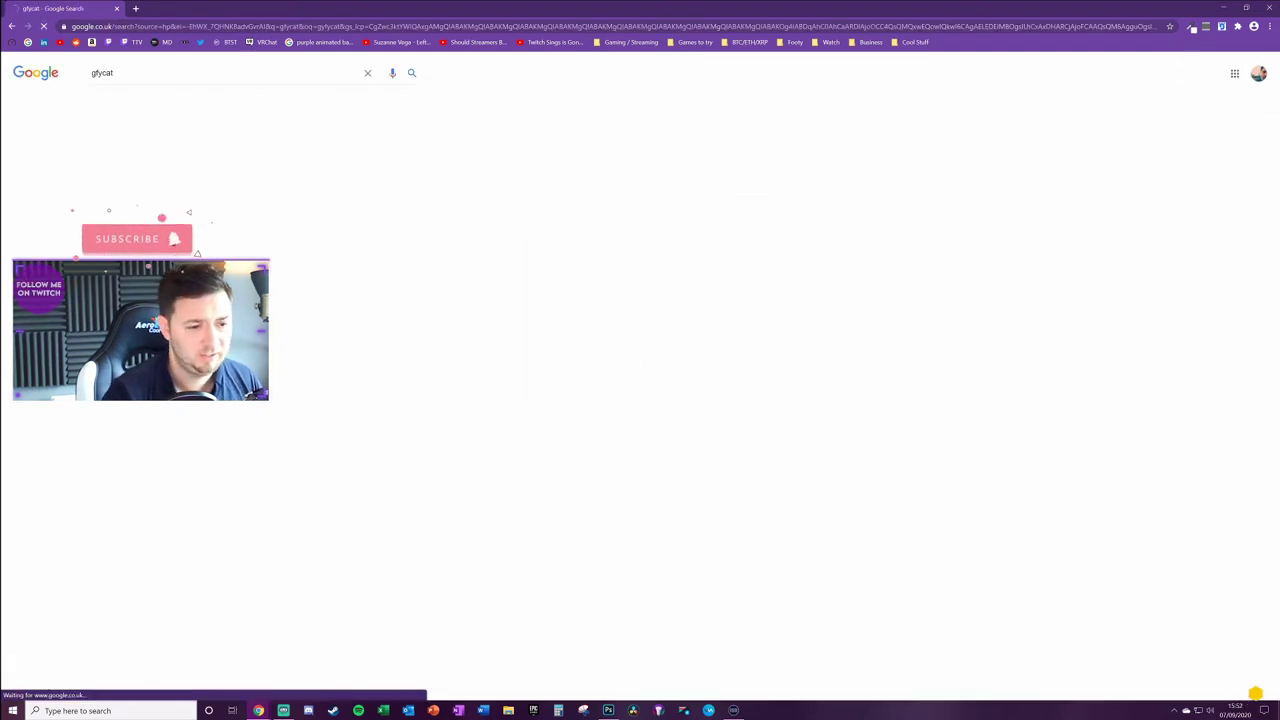
Search Google for tenor and select the query text
text(/)
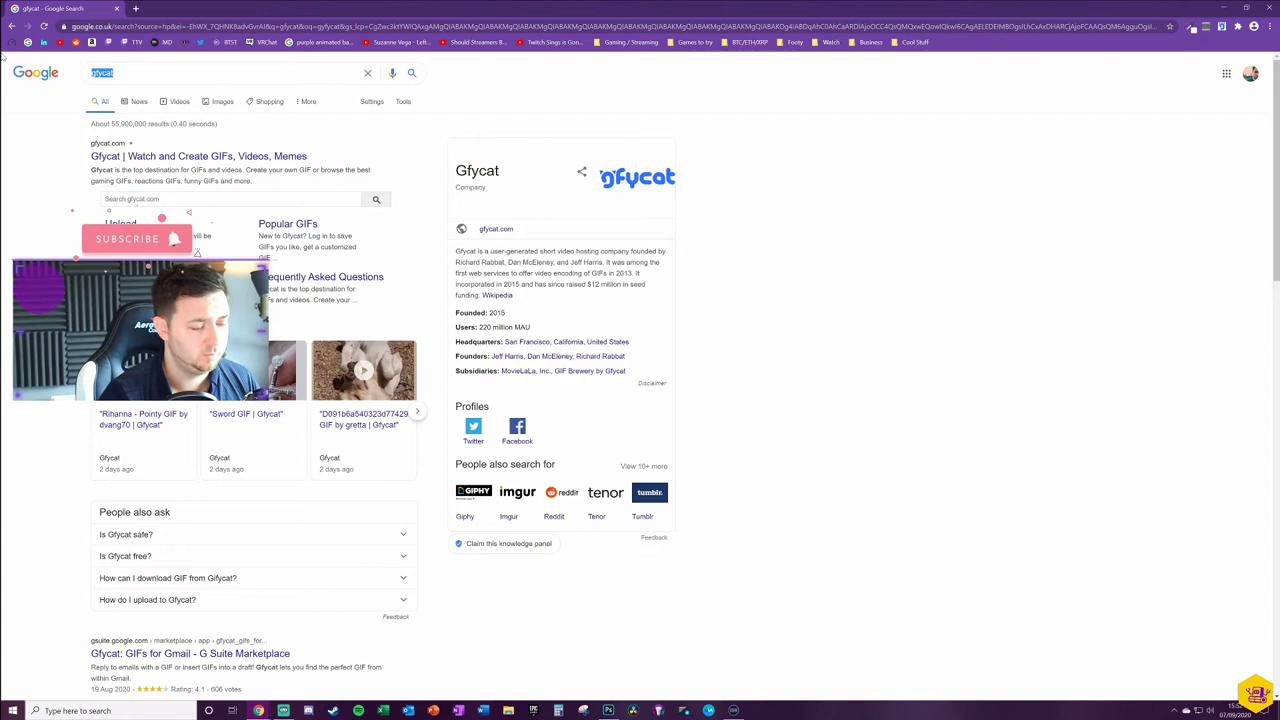
text(tenor)
key(Return)
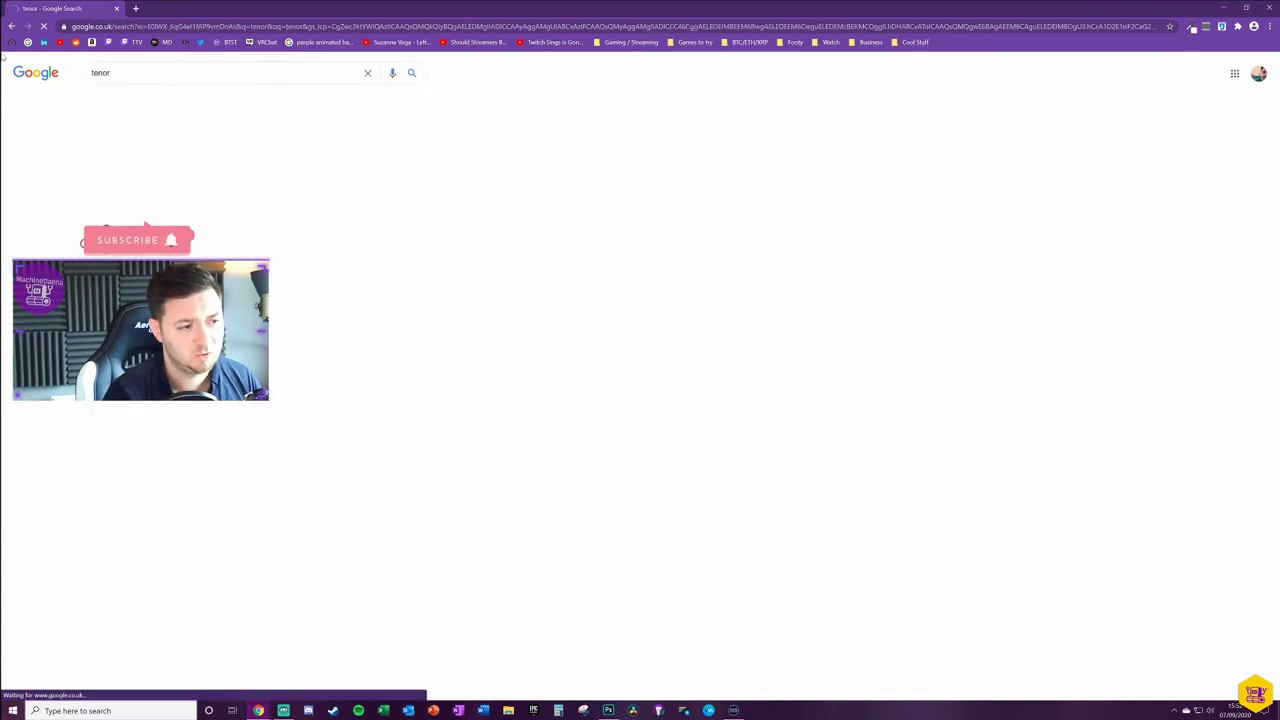
key(/)
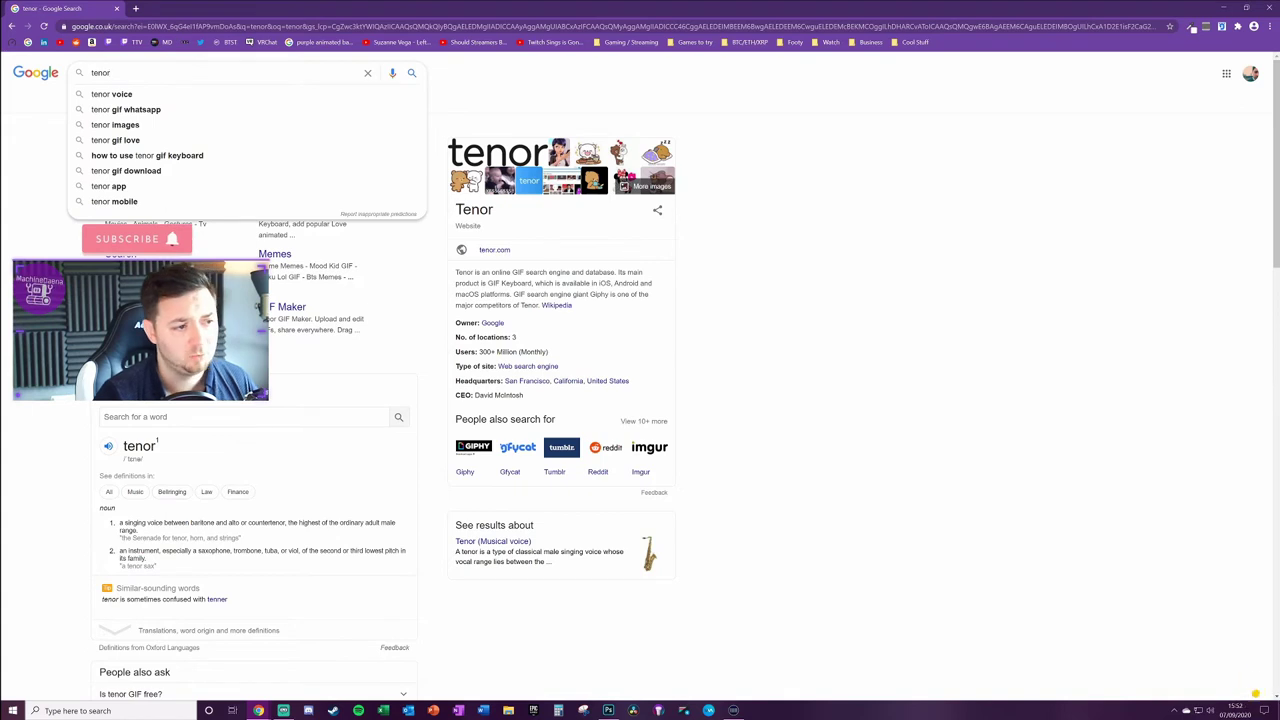
key(ctrl+a)
Go back to the Google home page and search for 'Mario gif'
click(12, 26)
click(12, 26)
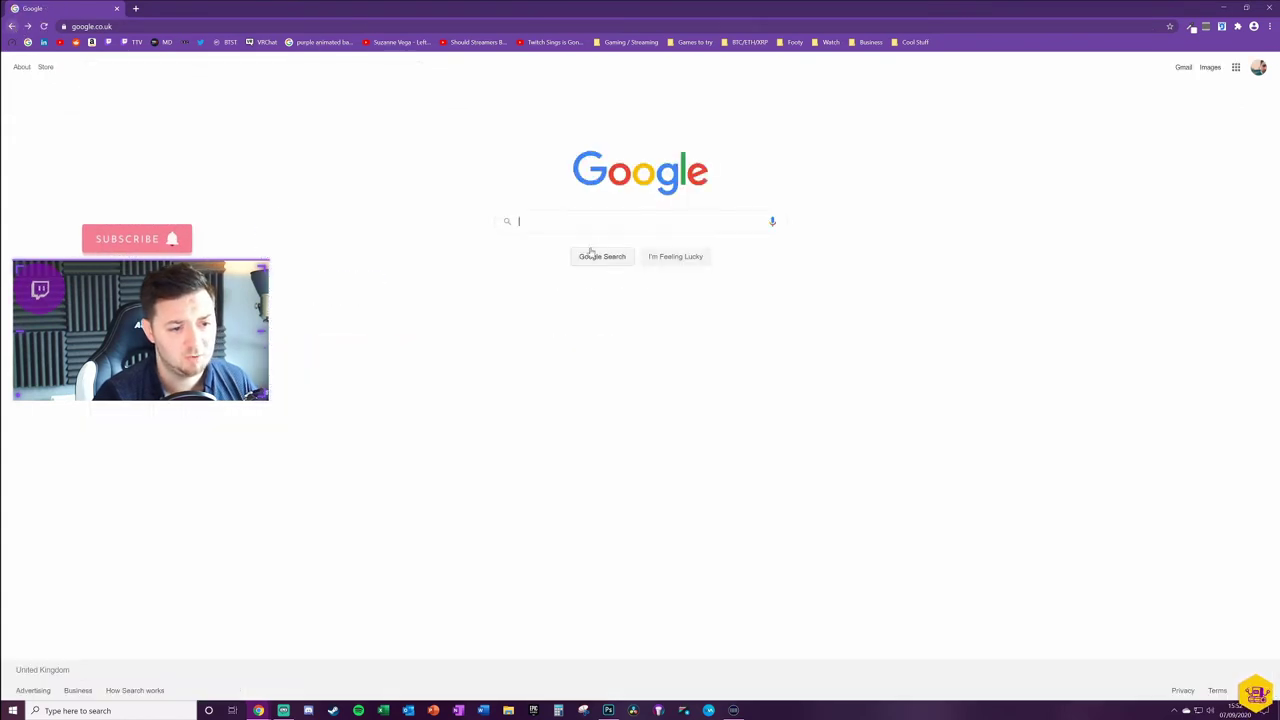
text(Mario)
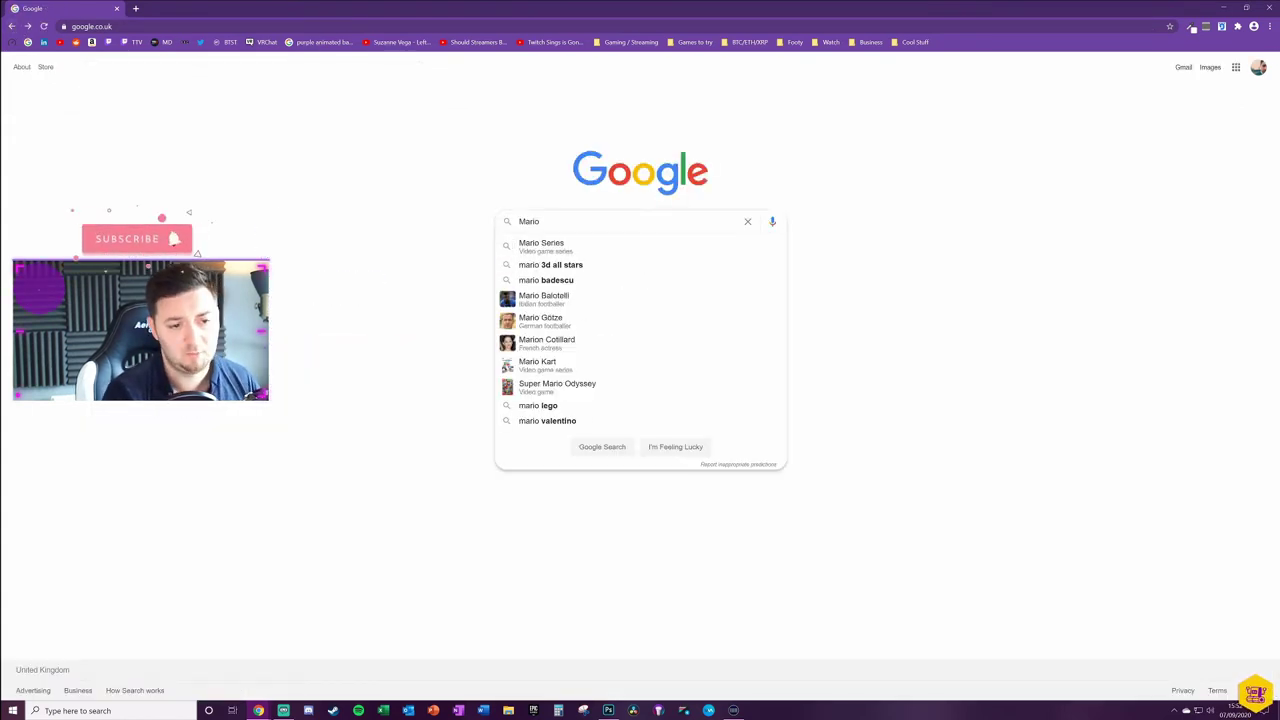
text( gif)
key(Return)
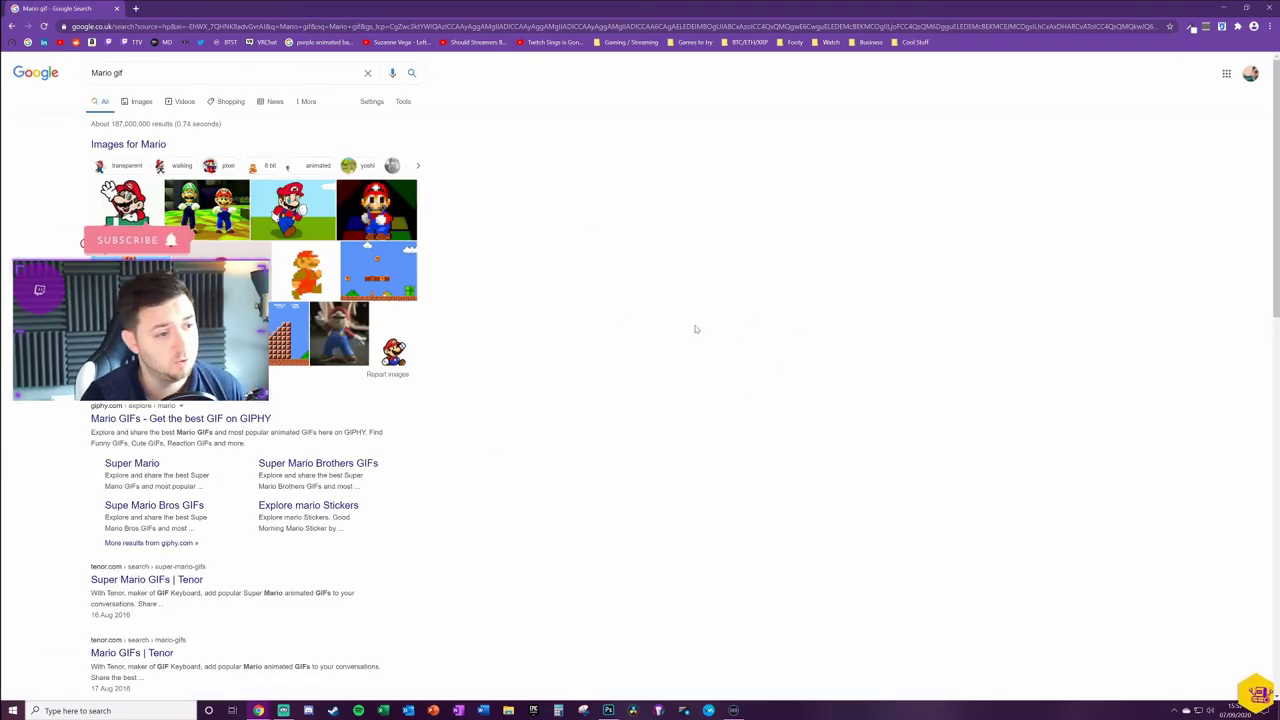
Switch to Images results and filter them with Tools > Type > GIF
click(140, 101)
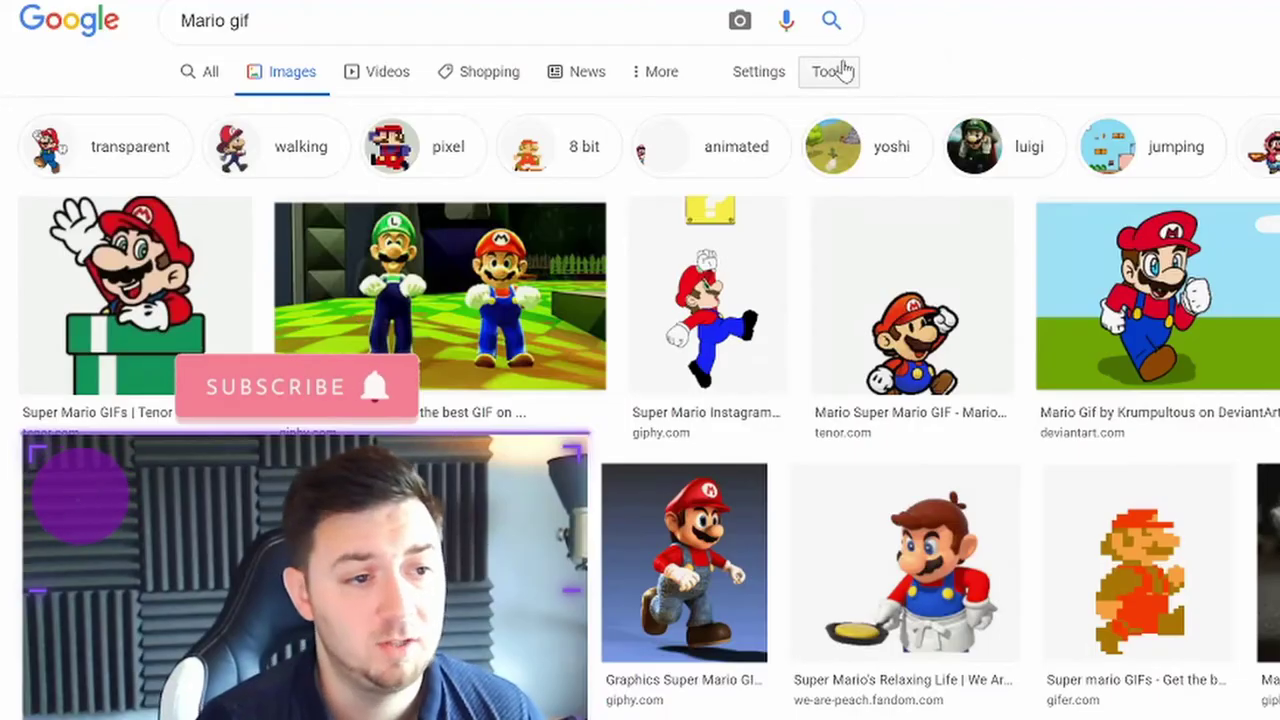
click(379, 97)
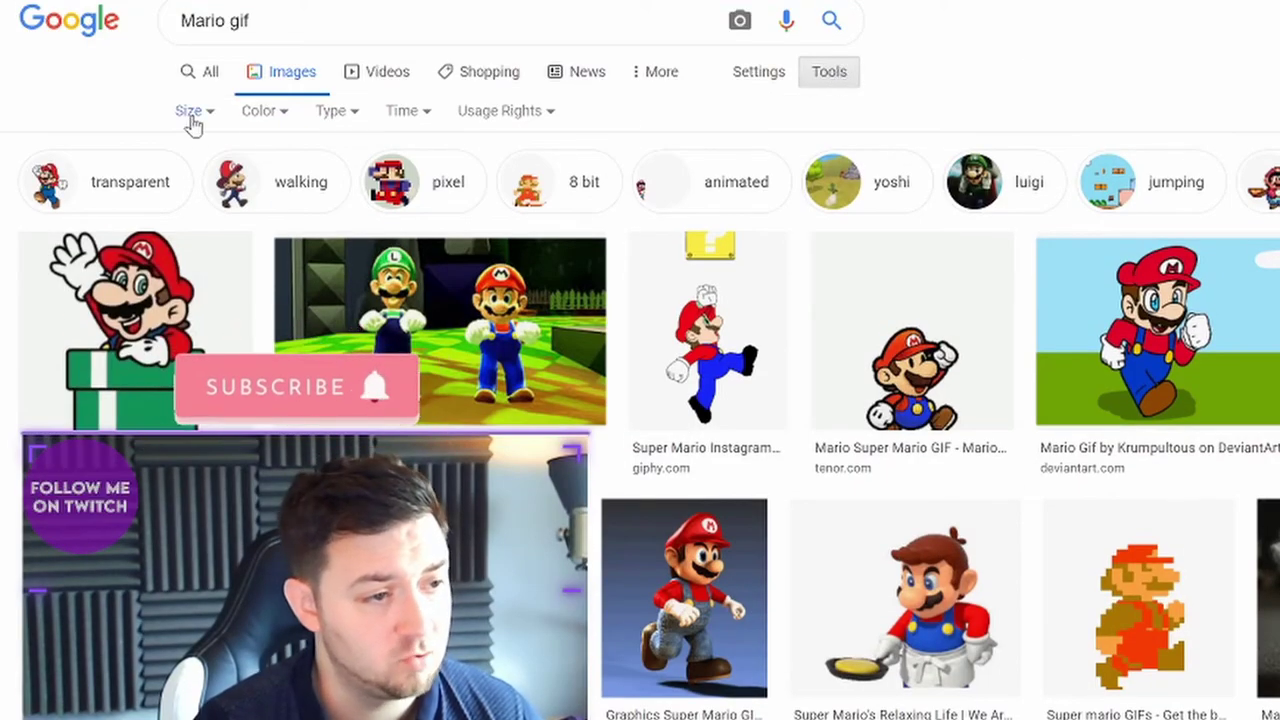
click(345, 114)
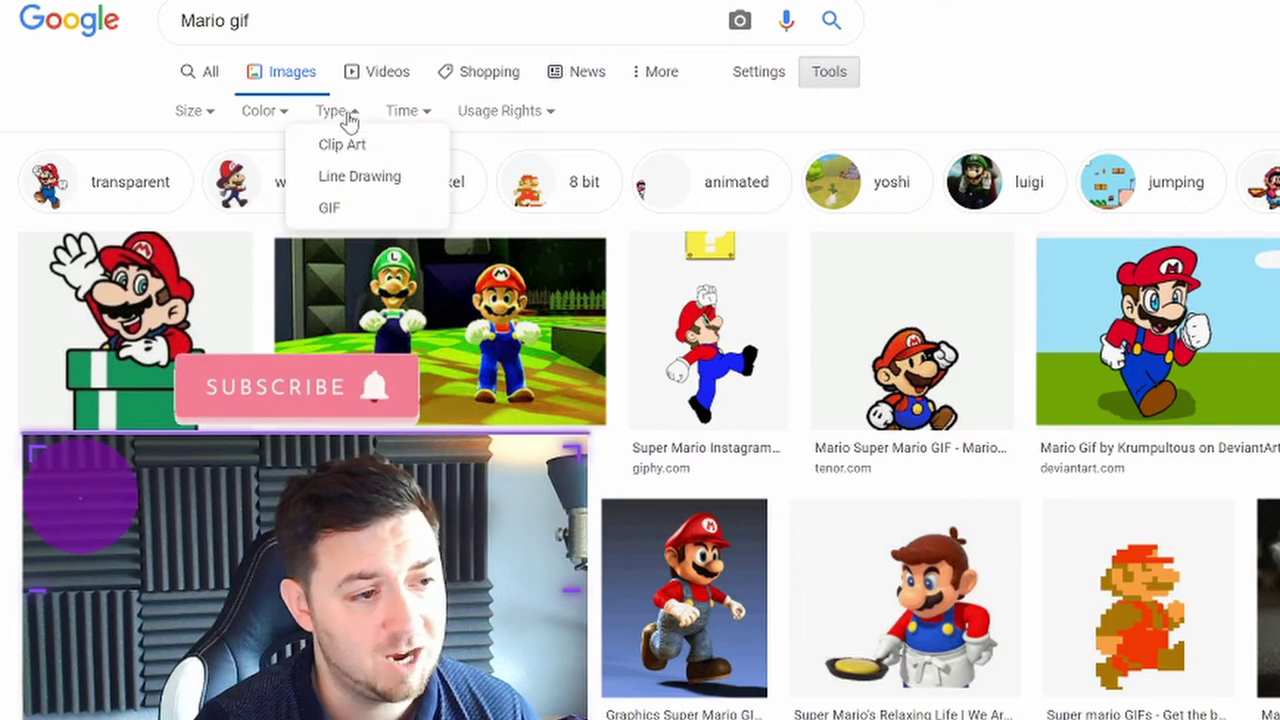
click(340, 209)
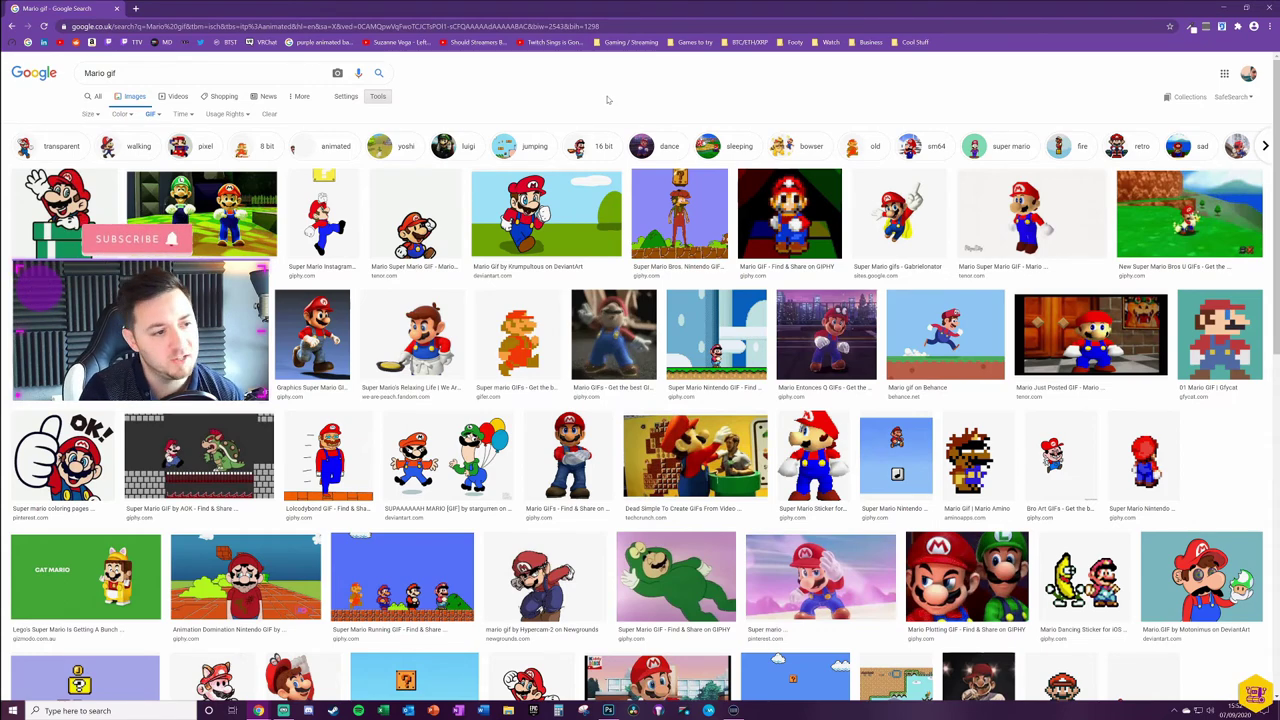
Compare Mario GIF previews and save the DeviantArt one with green hills via Save image as
click(345, 226)
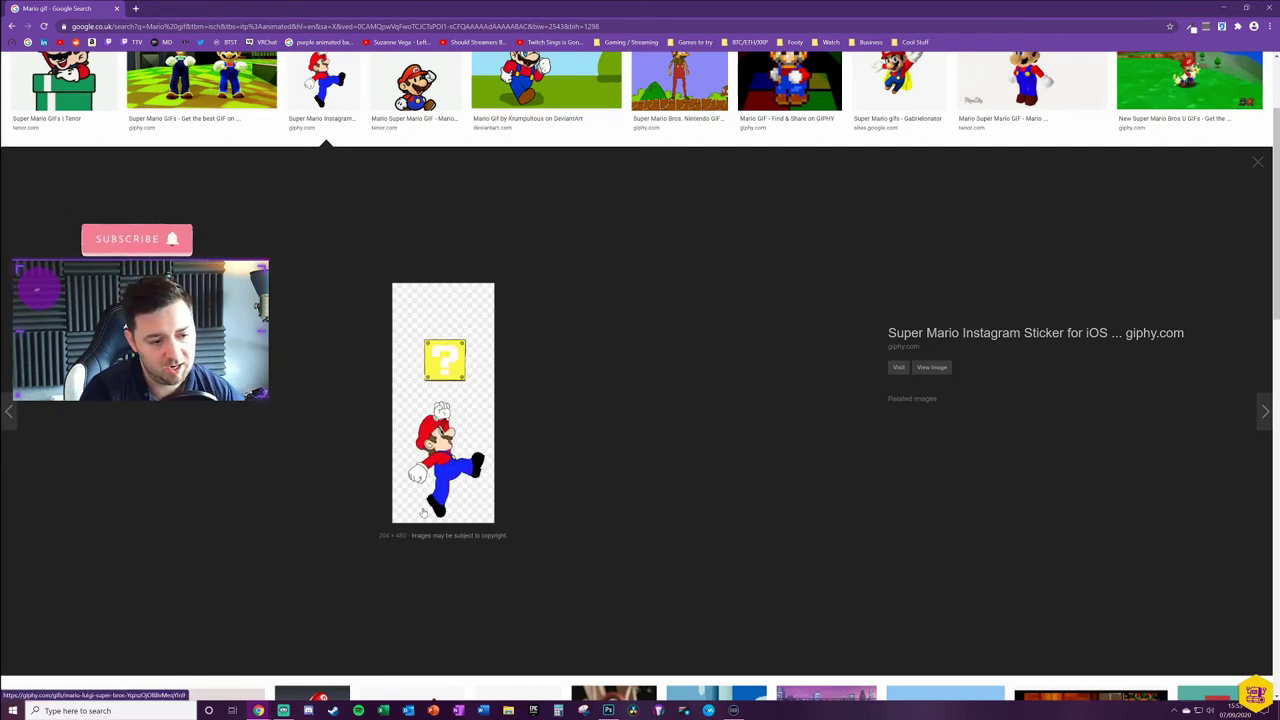
scroll(395, 452, up, 3)
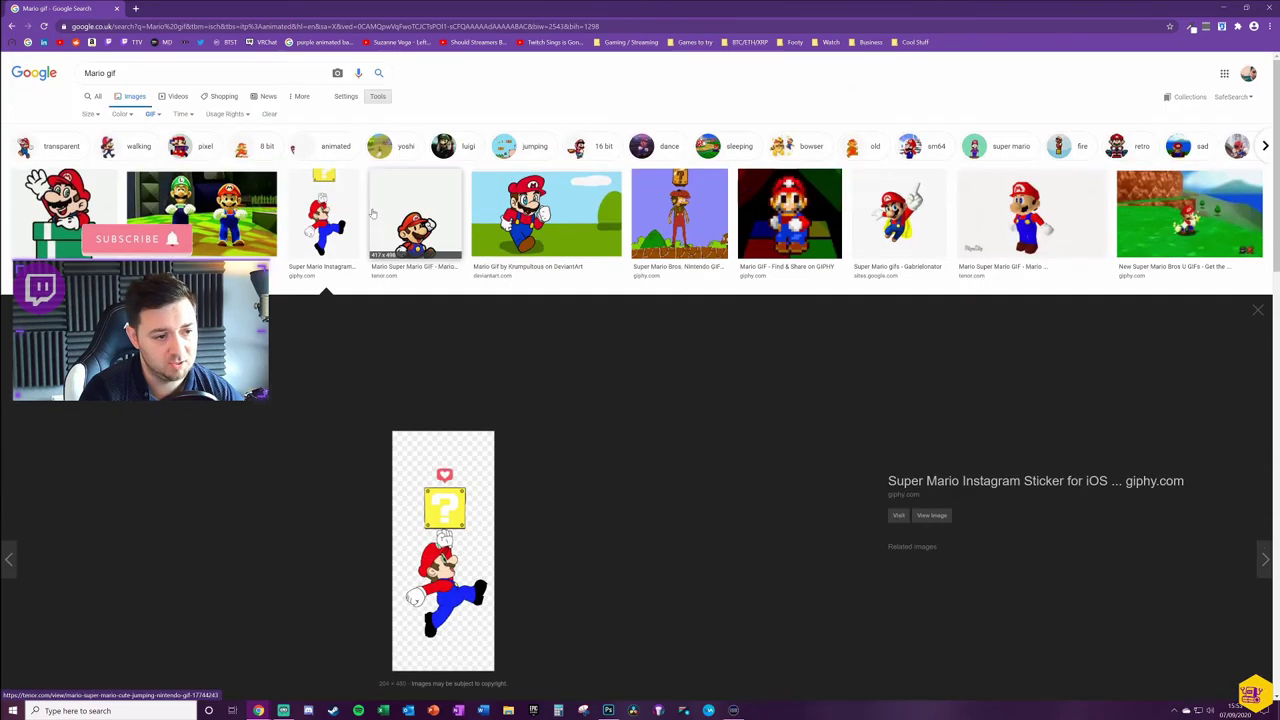
scroll(469, 267, down, 4)
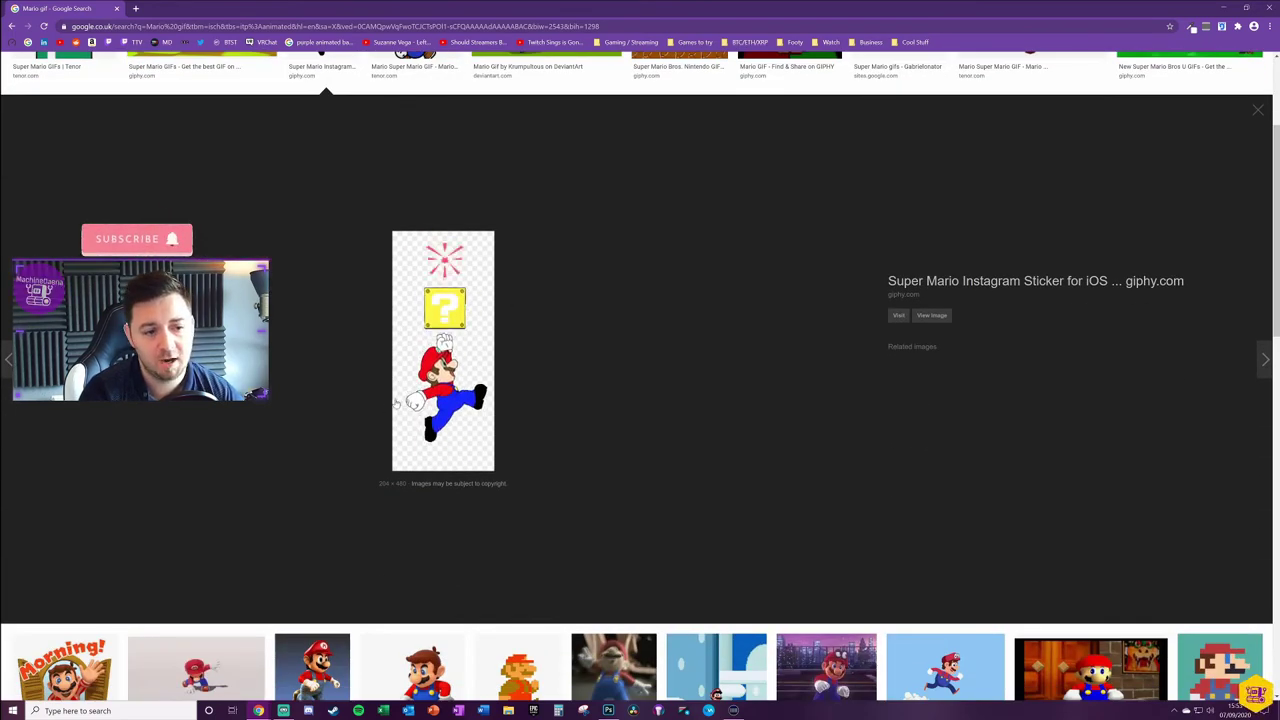
scroll(451, 423, up, 4)
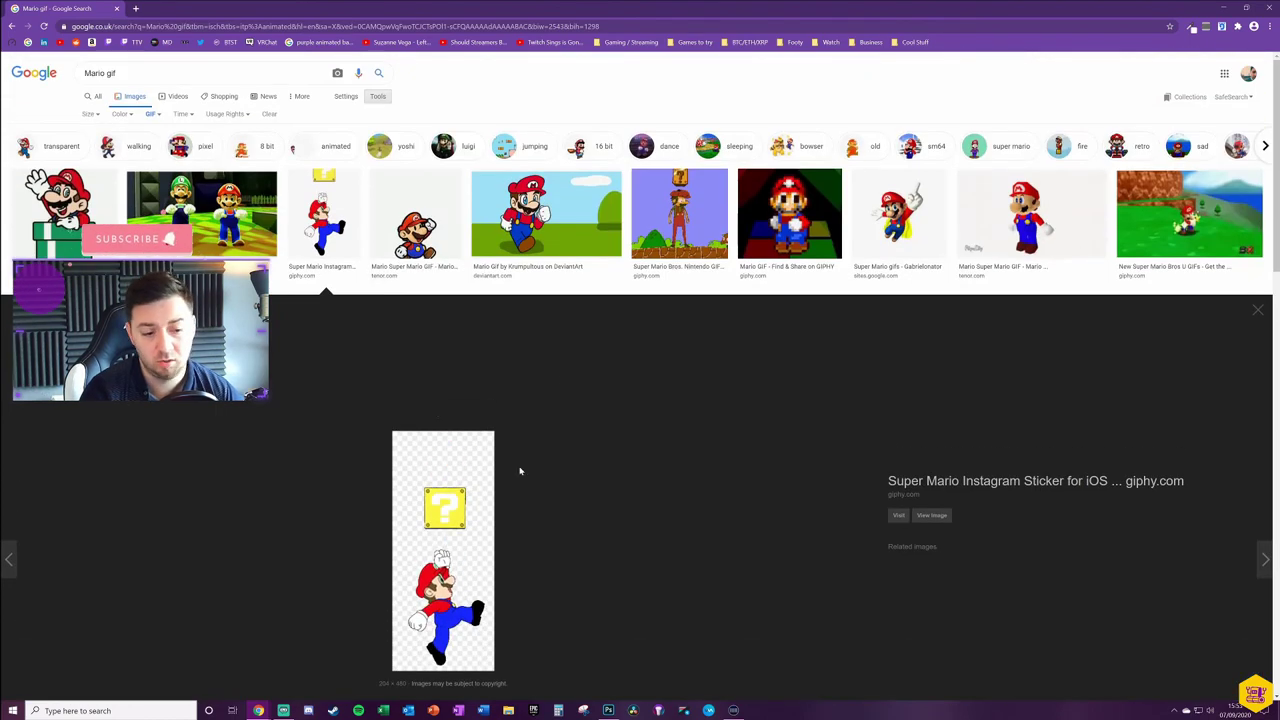
click(546, 213)
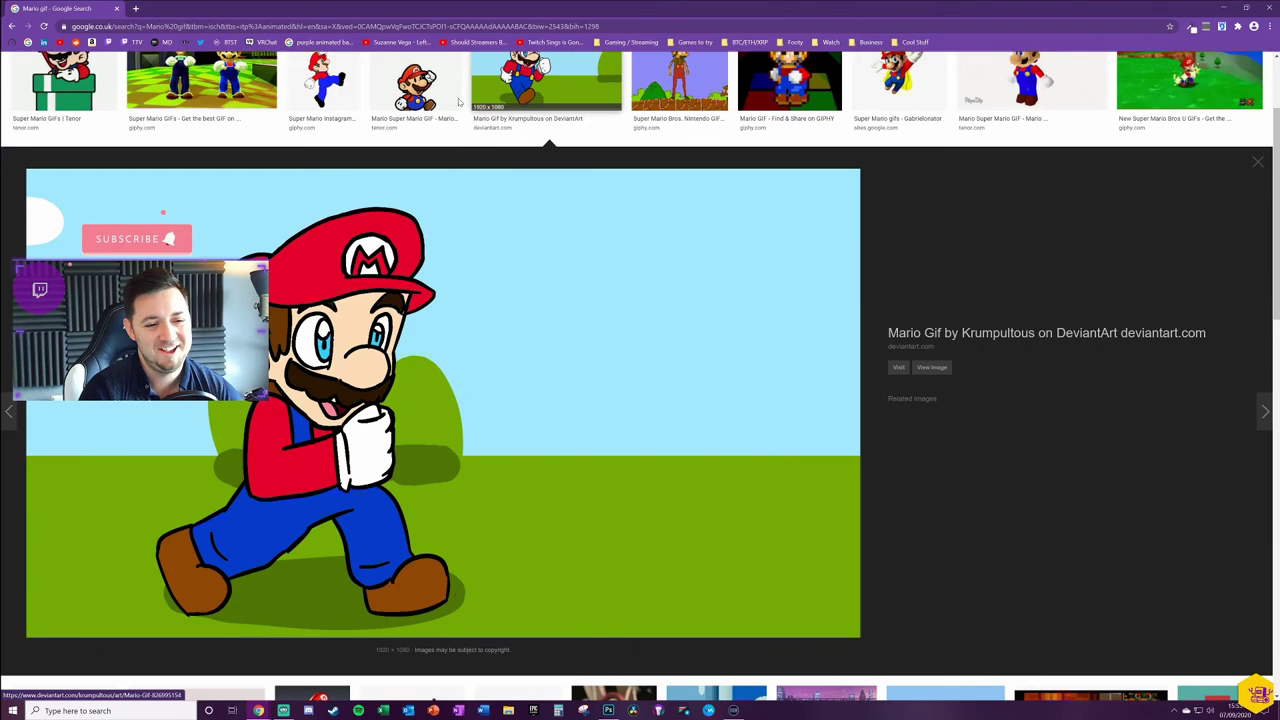
scroll(695, 367, up, 3)
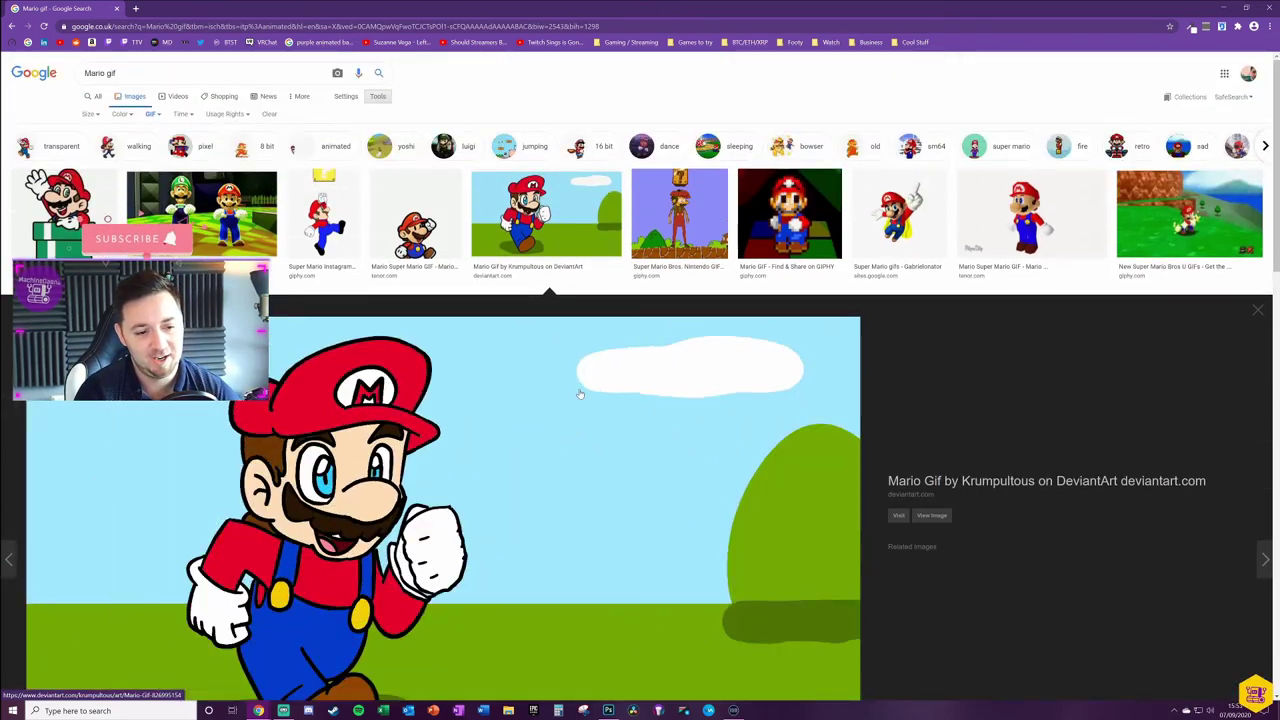
scroll(590, 292, down, 2)
right_click(598, 278)
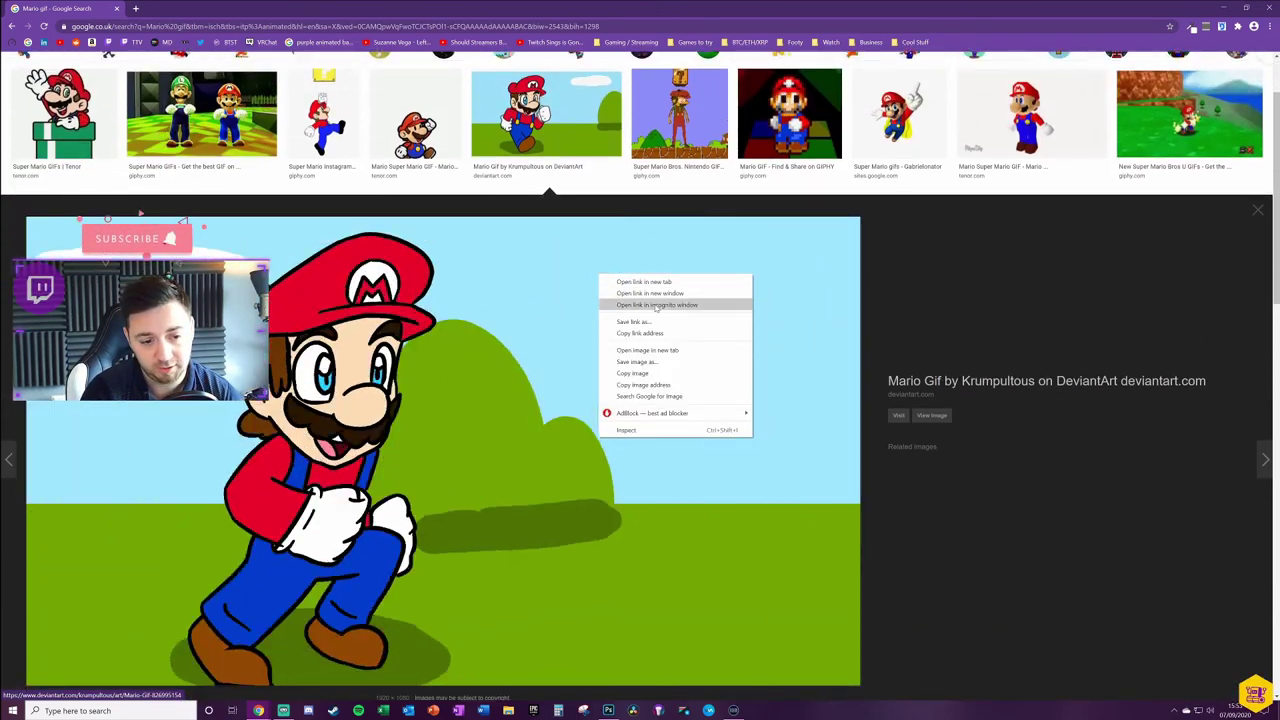
click(678, 363)
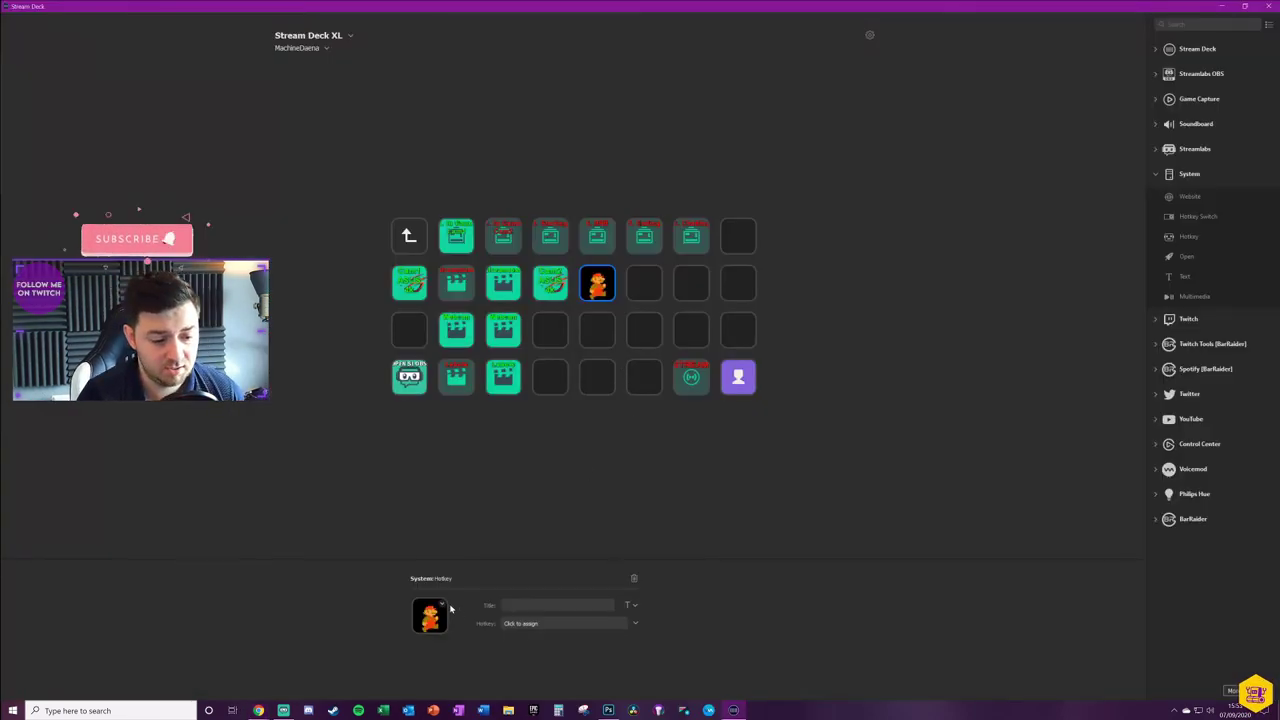
Pick the downloaded Mario GIF on the Desktop as the hotkey button's icon file
click(447, 606)
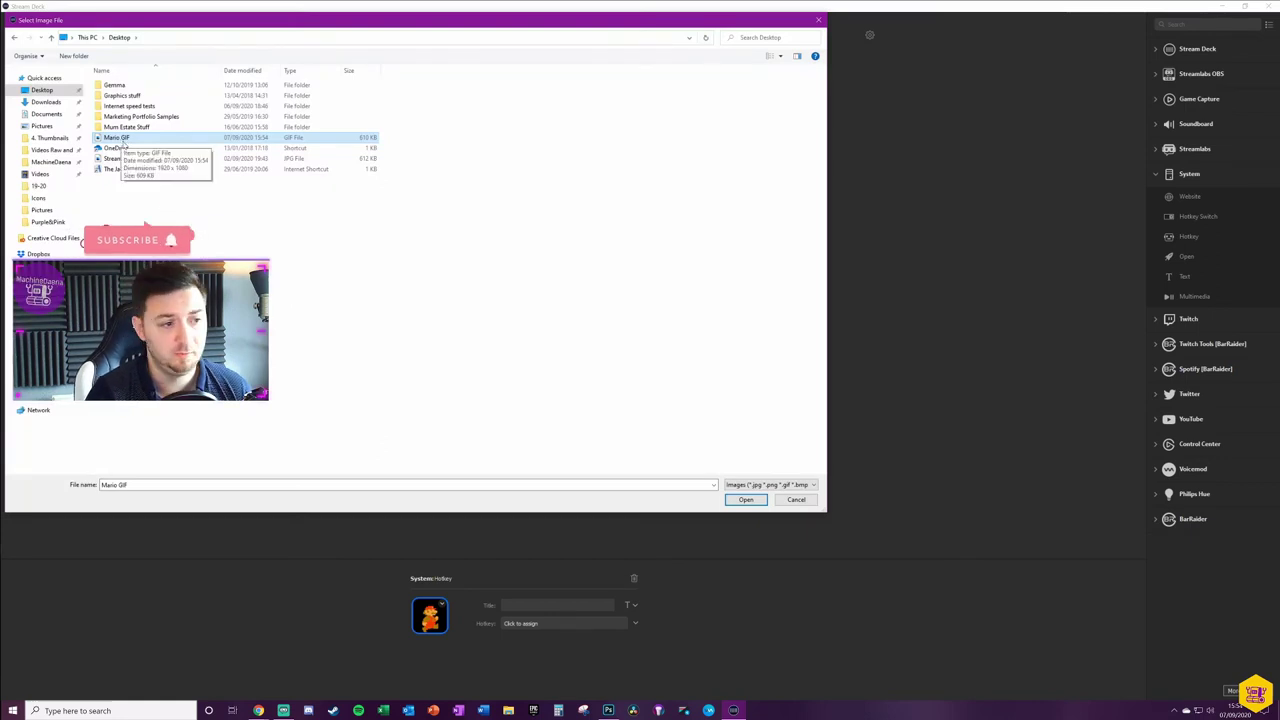
key(Return)
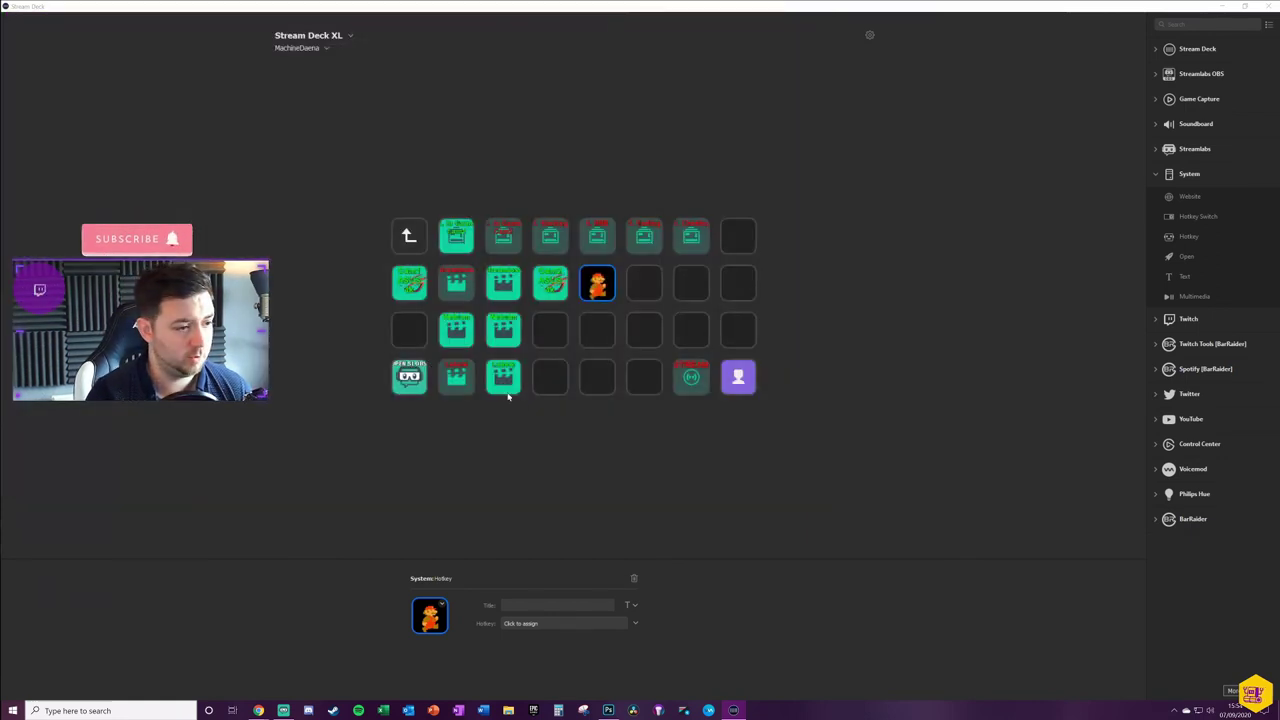